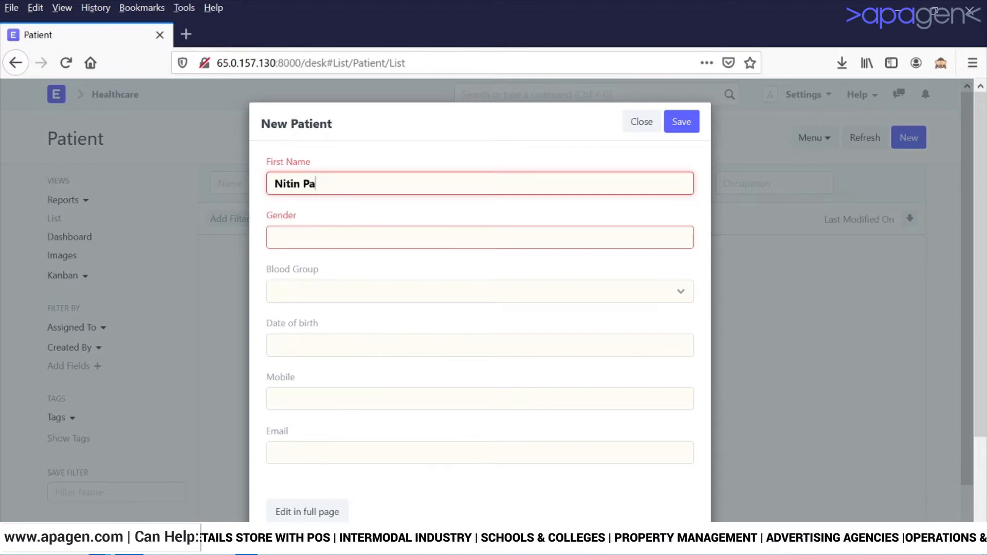
Set the patient's gender to Male and blood group to B Positive.
key(Tab)
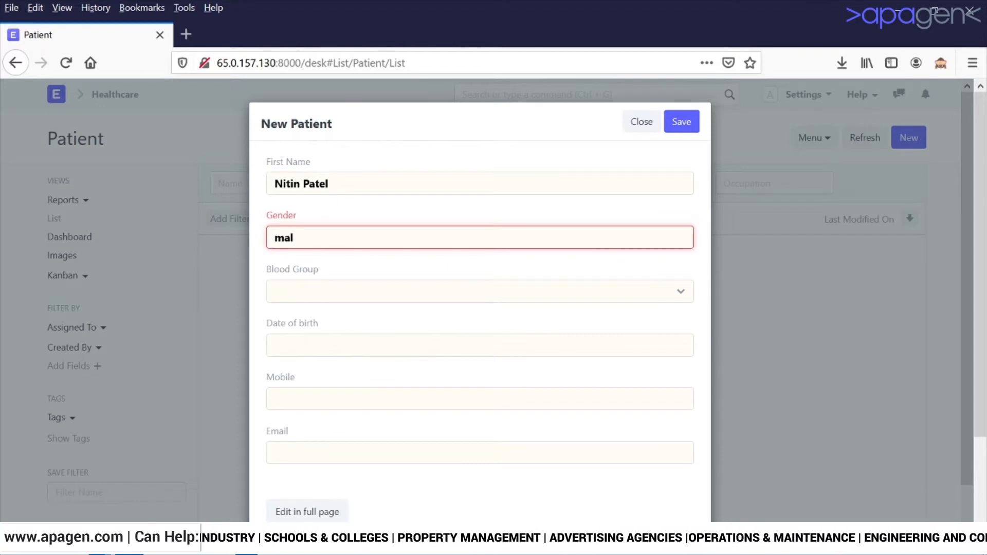
text(mal)
key(Return)
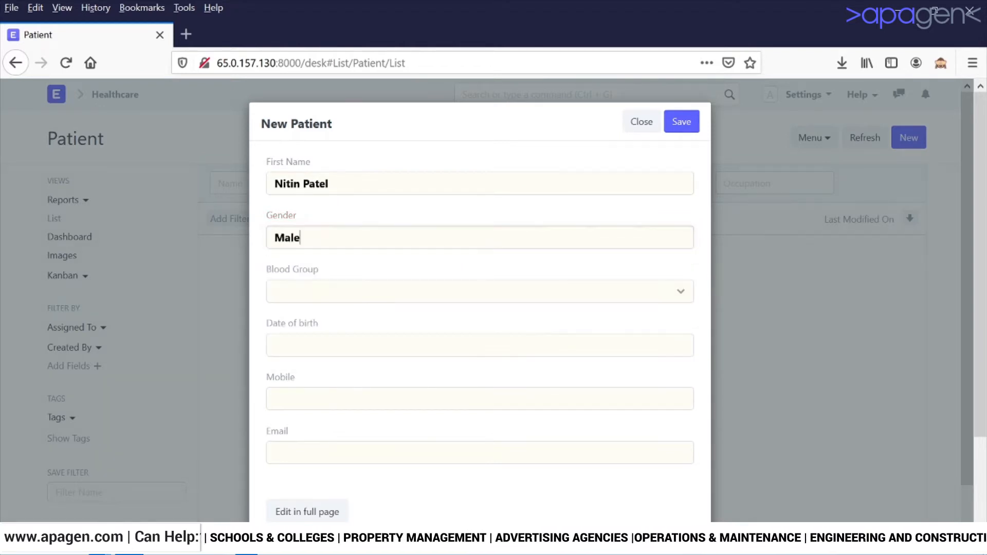
click(525, 299)
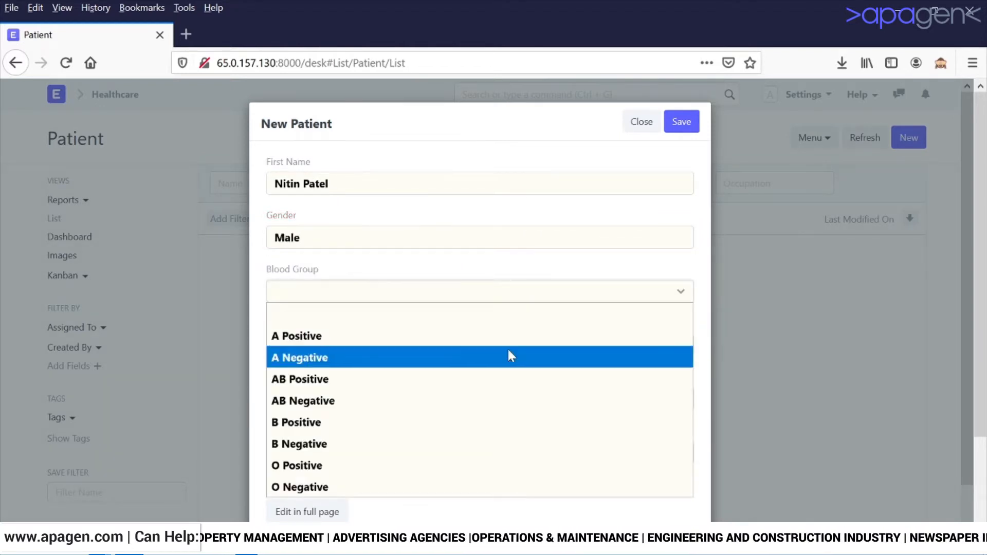
click(489, 422)
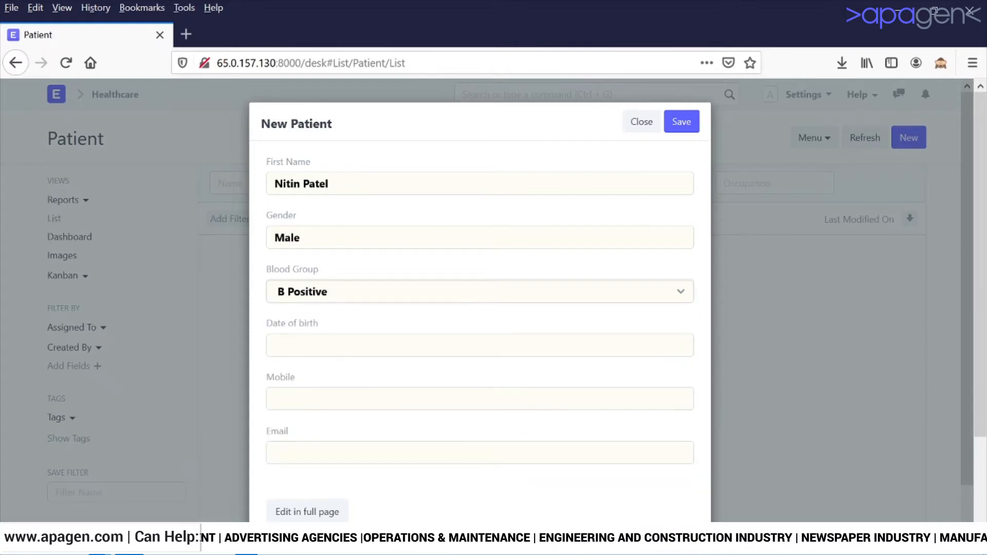
Set the date of birth to 01-03-1990 using the calendar picker.
click(360, 347)
click(357, 383)
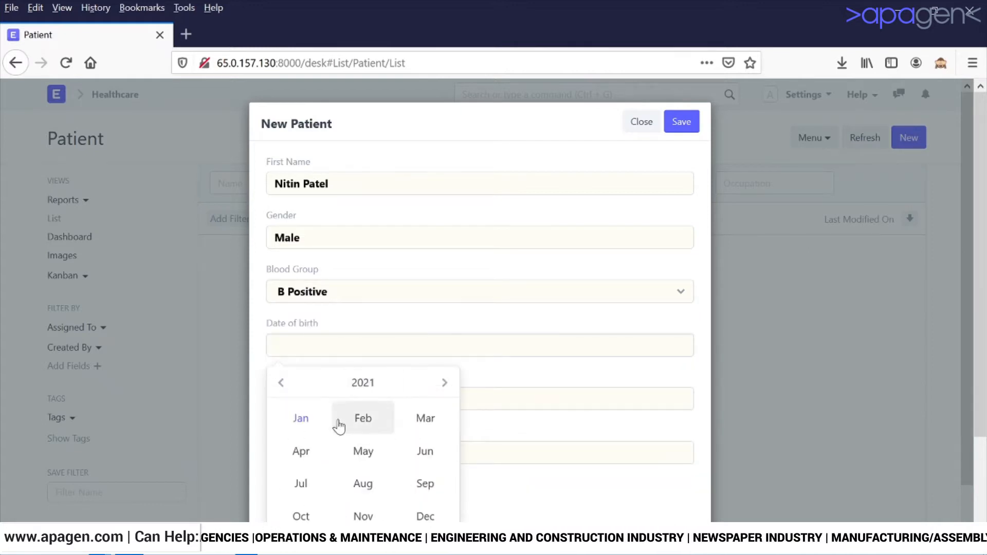
click(280, 383)
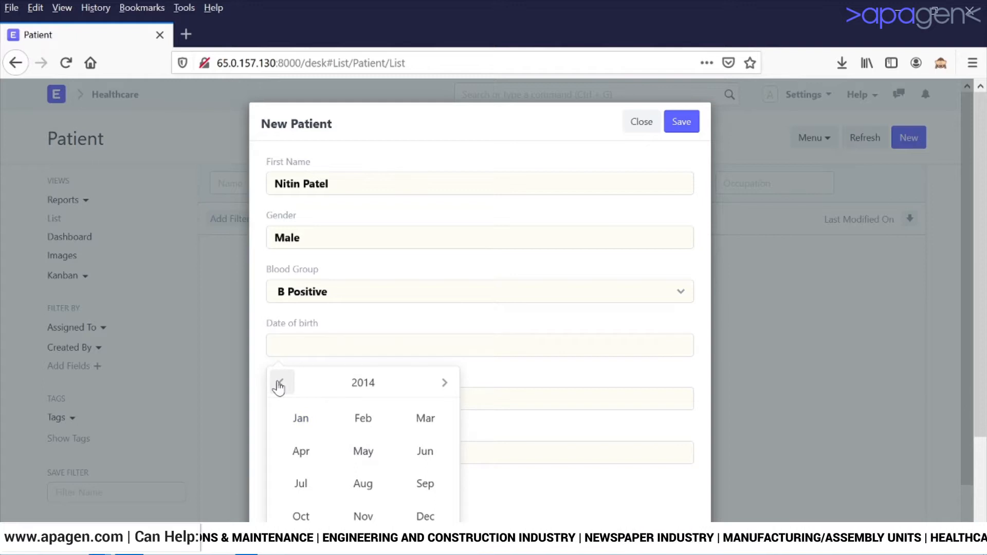
click(279, 385)
click(280, 384)
click(279, 385)
click(281, 385)
click(281, 385)
click(281, 385)
click(281, 386)
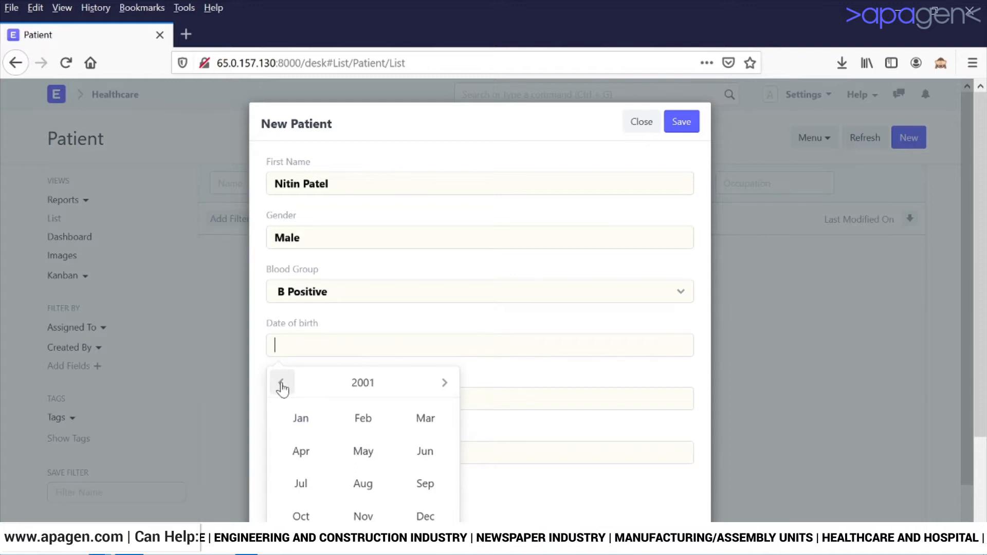
click(281, 386)
click(281, 386)
click(281, 385)
click(282, 385)
click(281, 386)
click(281, 385)
click(281, 385)
click(281, 385)
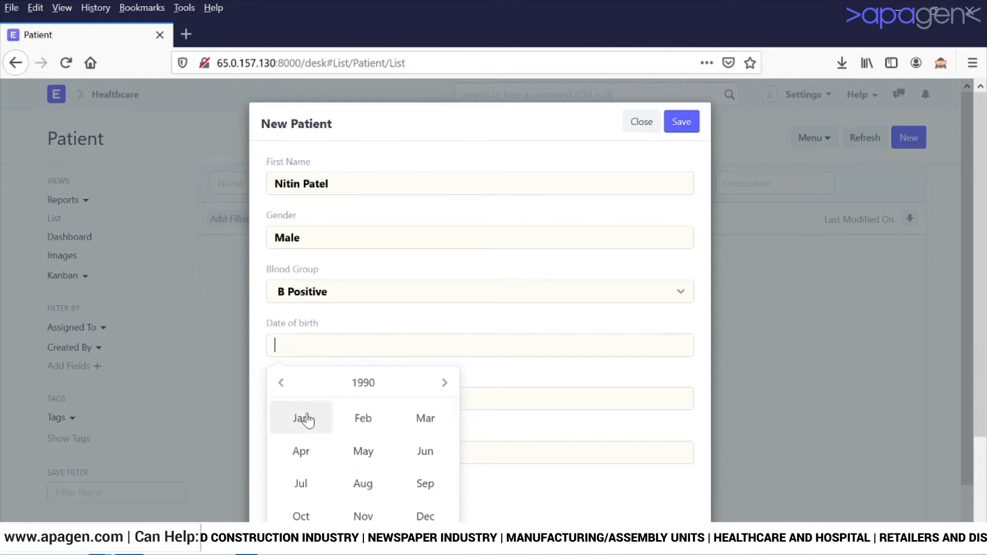
click(304, 419)
click(361, 434)
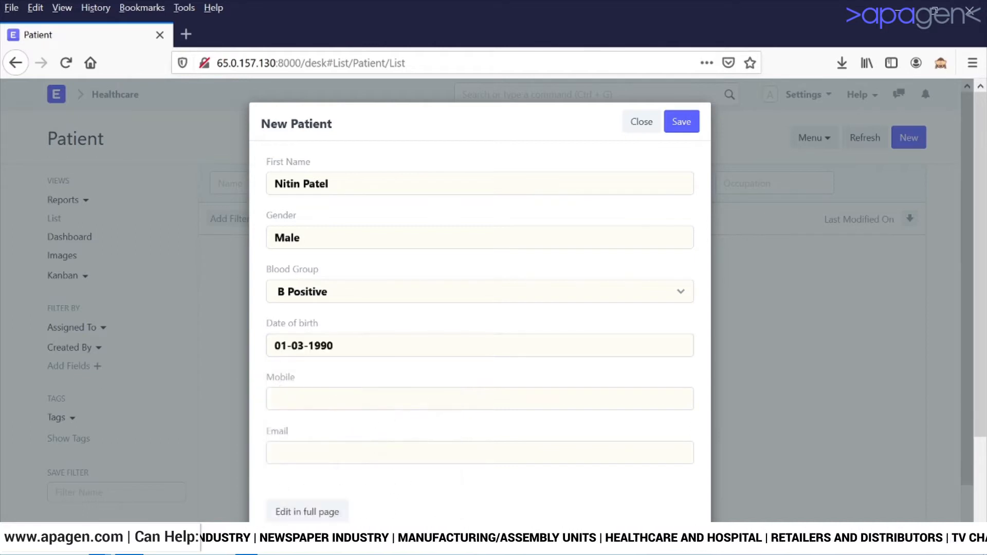
Enter the patient's mobile number and e-mail address, then save the record.
click(362, 399)
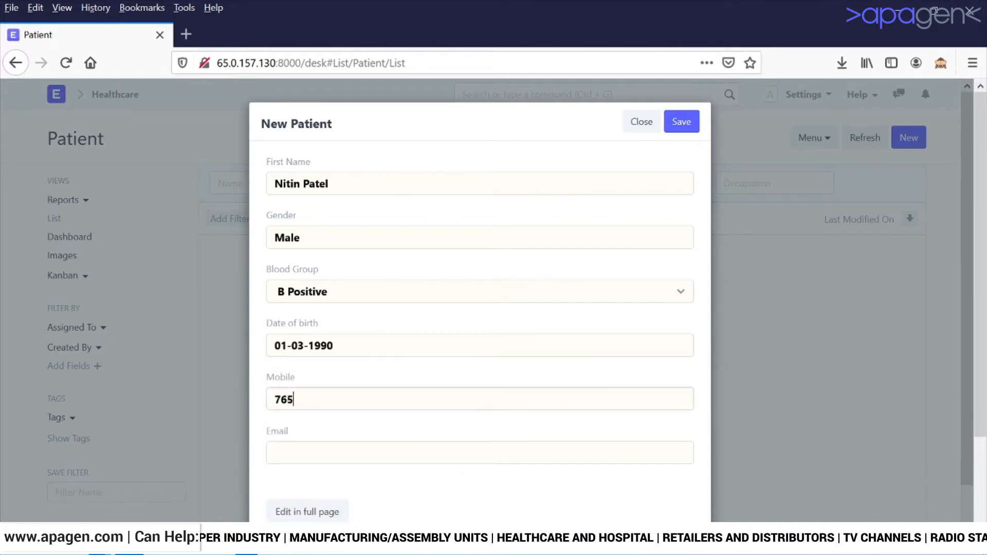
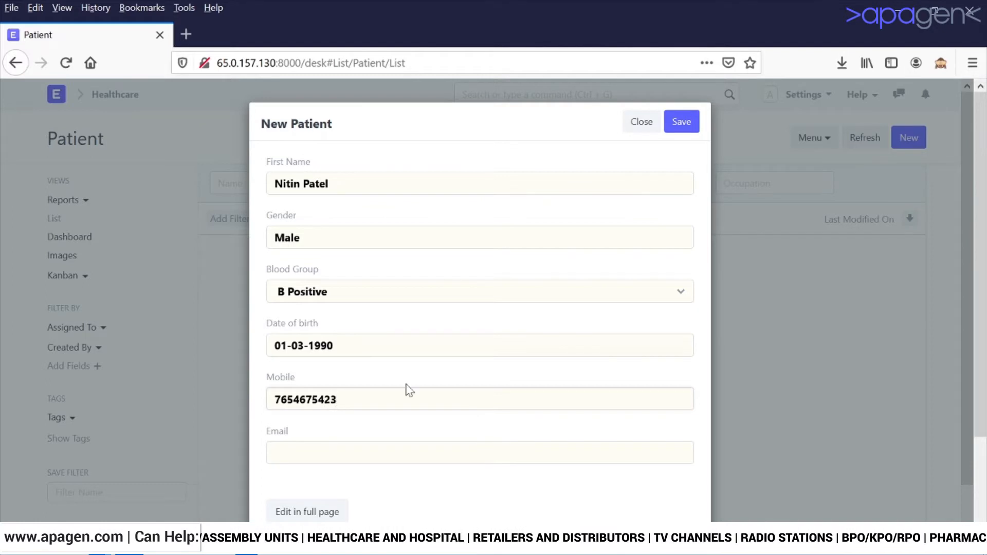
key(Tab)
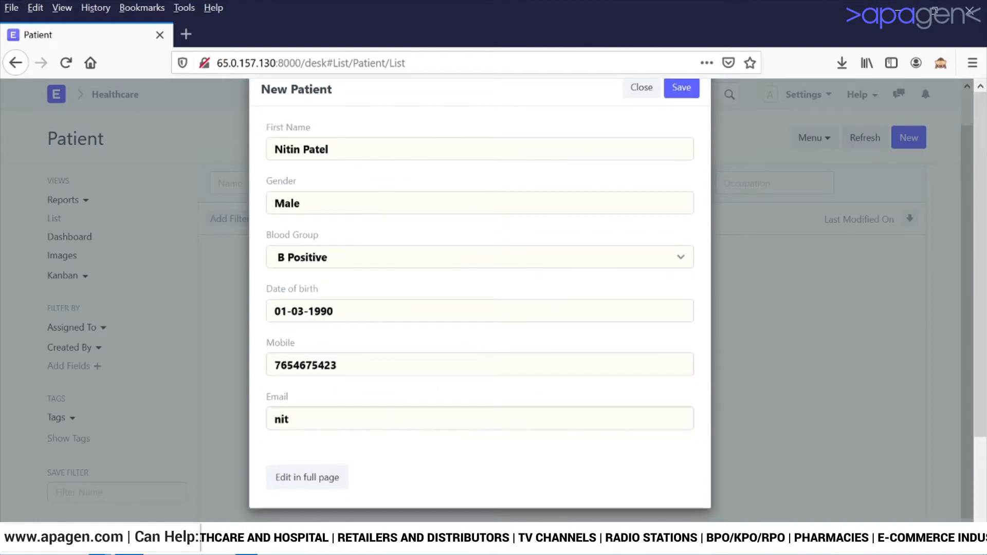
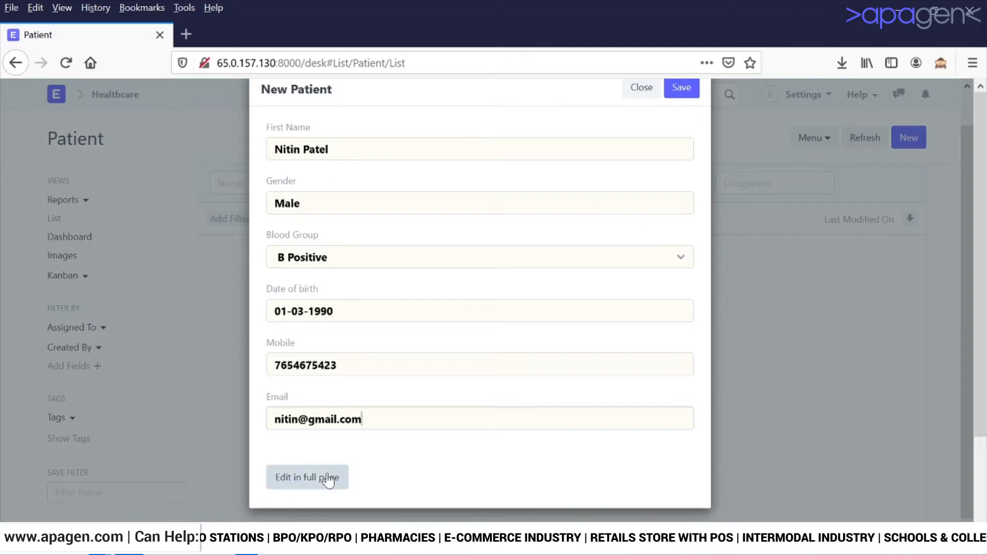
scroll(449, 392, up, 1)
click(693, 124)
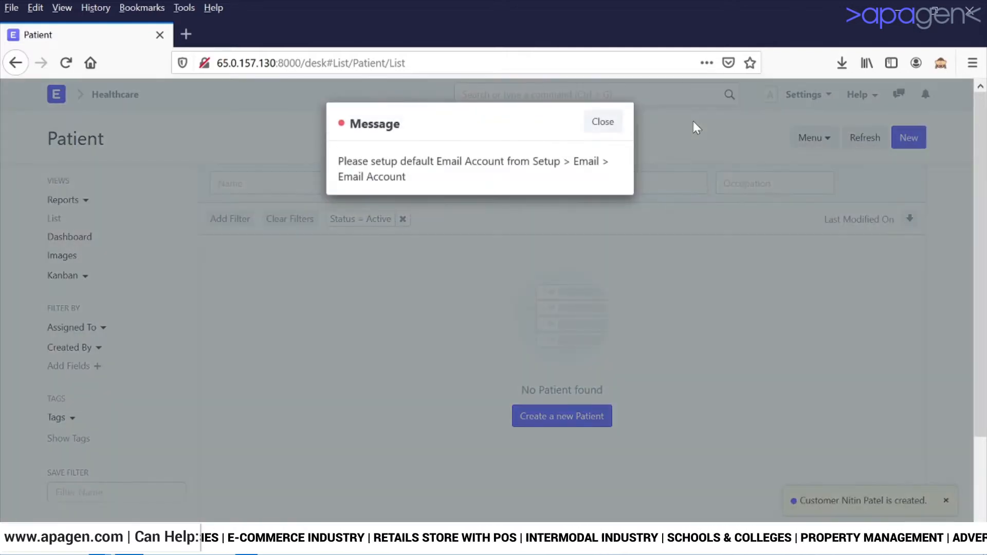
Dismiss the email account warning, clear the Active status filter, and open the new patient.
click(602, 123)
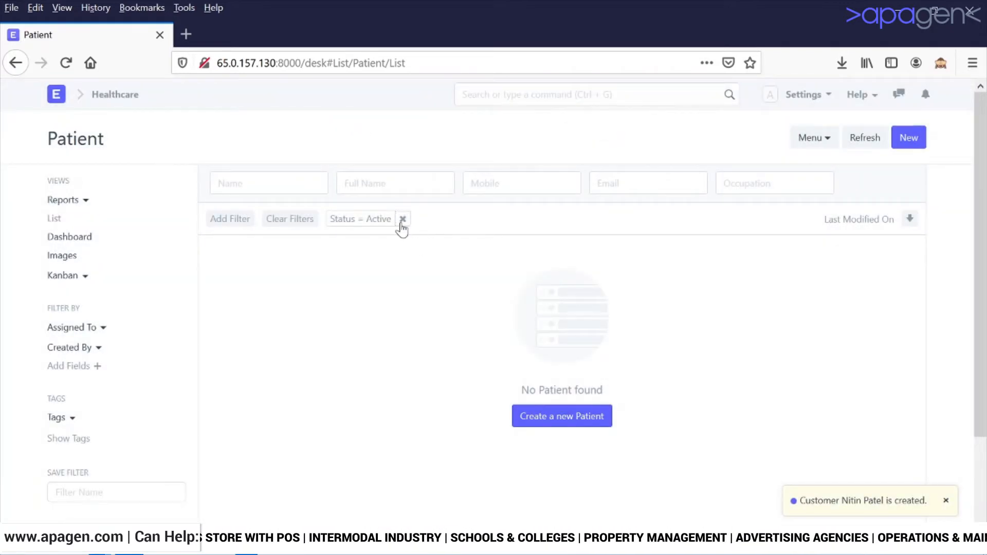
click(403, 220)
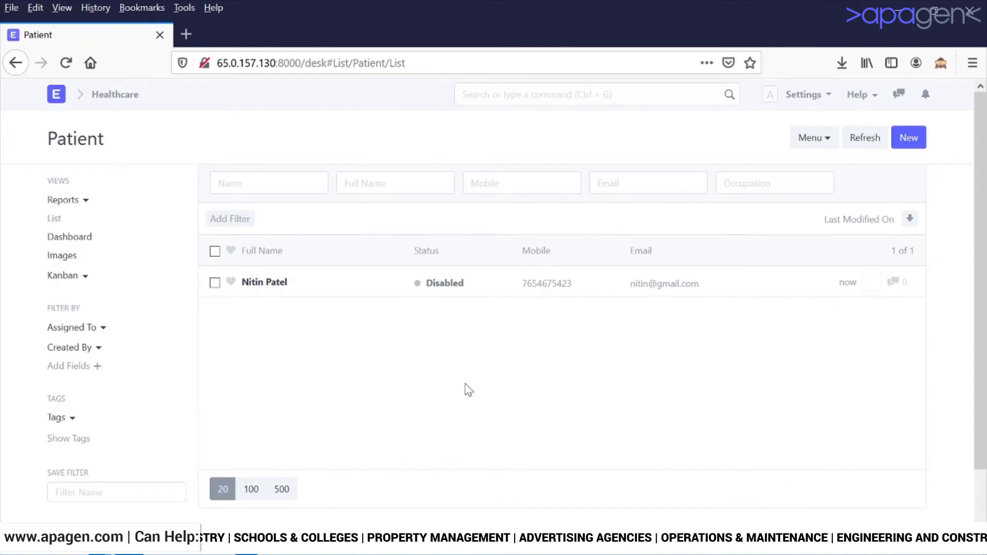
click(267, 284)
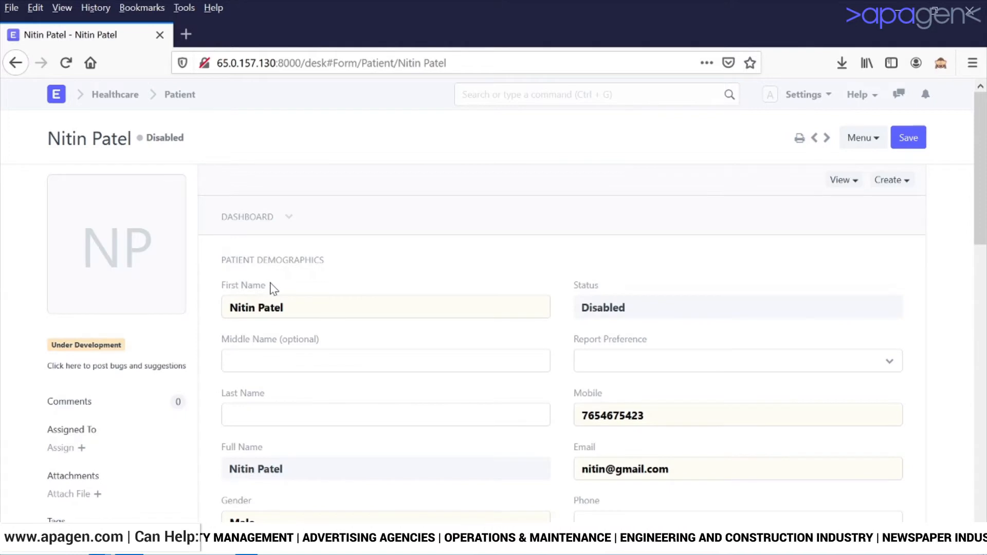
Remove the surname from the first name so it sits only in the last name.
scroll(273, 288, down, 2)
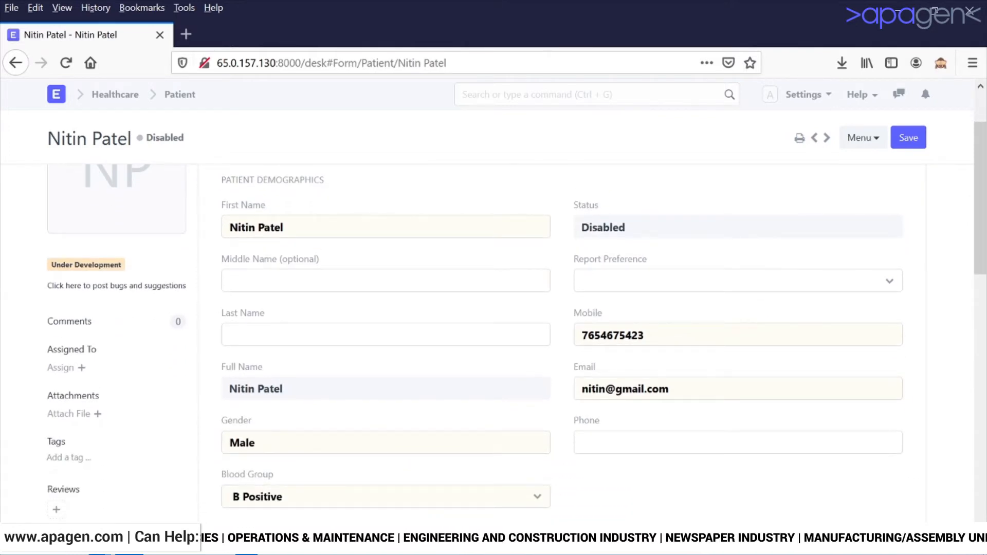
click(283, 228)
key(BackSpace)
key(BackSpace)
key(BackSpace)
key(BackSpace)
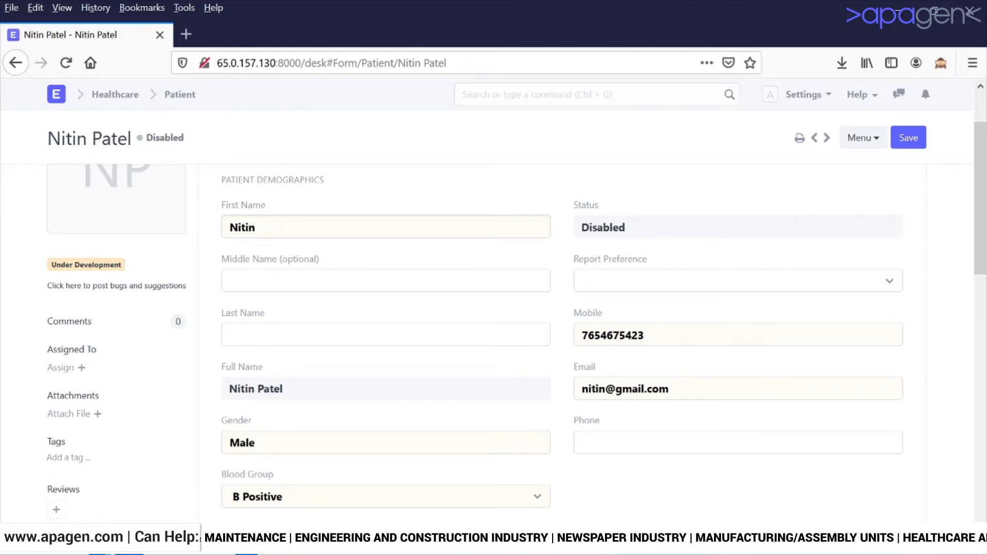
click(300, 337)
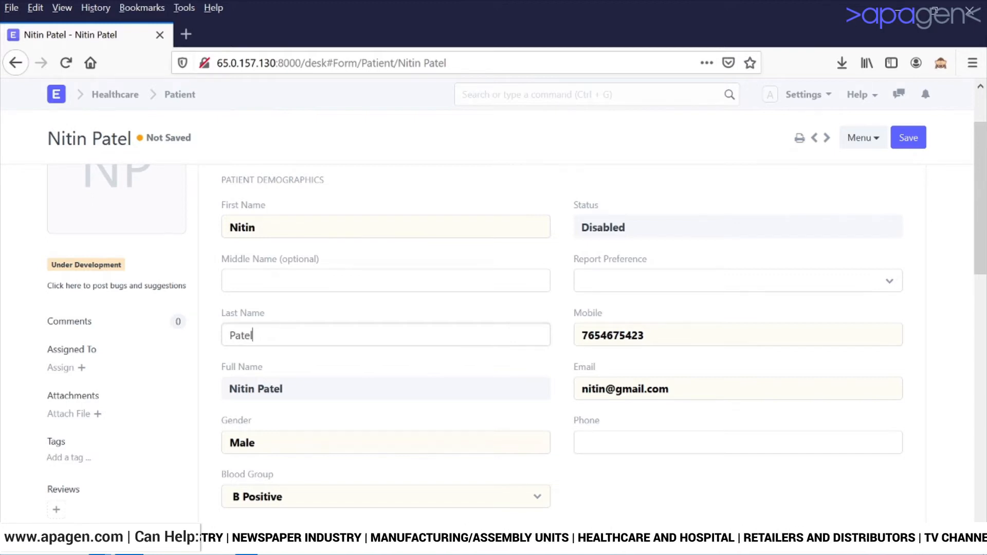
scroll(612, 216, down, 2)
Change the report preference from Email to Print.
click(613, 206)
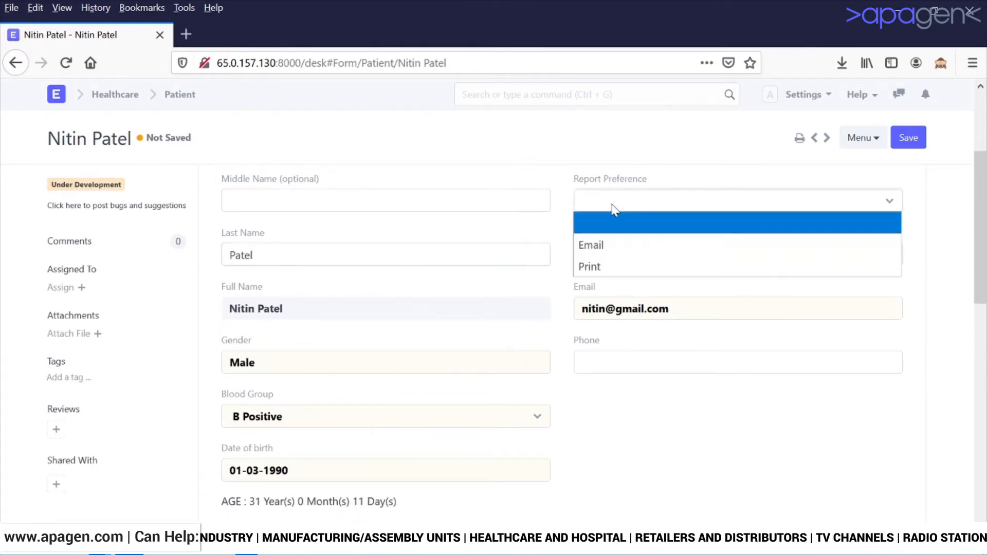
click(608, 245)
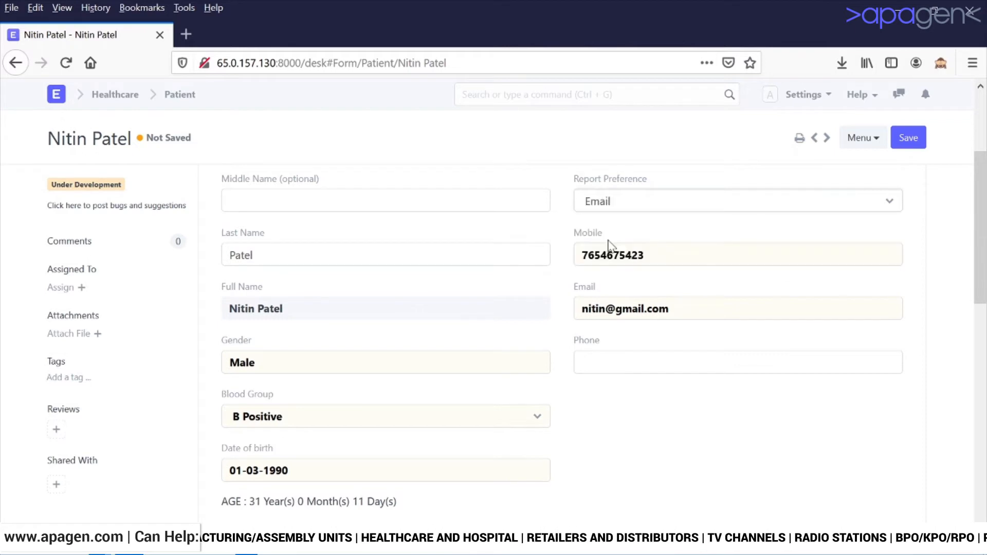
scroll(532, 280, down, 3)
scroll(530, 274, up, 5)
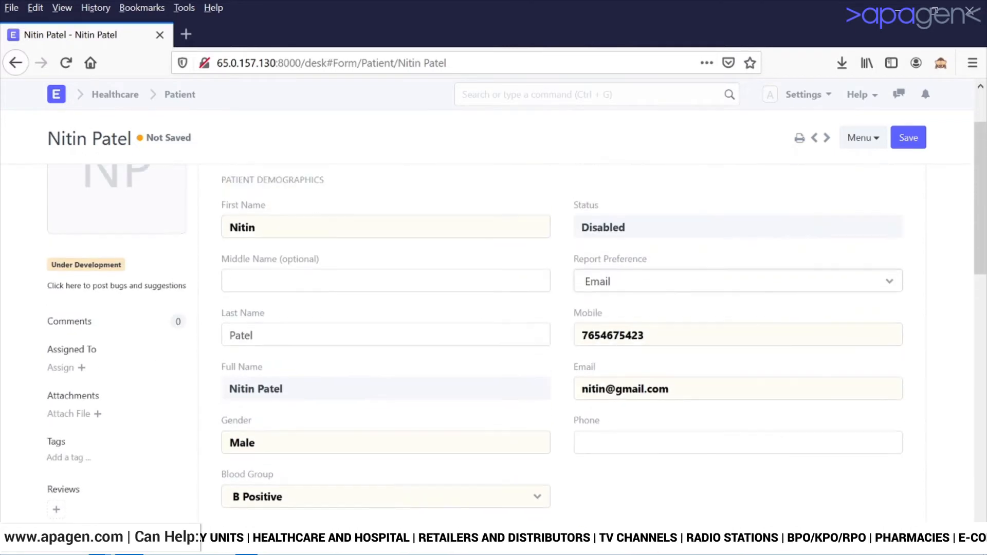
click(585, 288)
click(593, 353)
scroll(591, 357, down, 8)
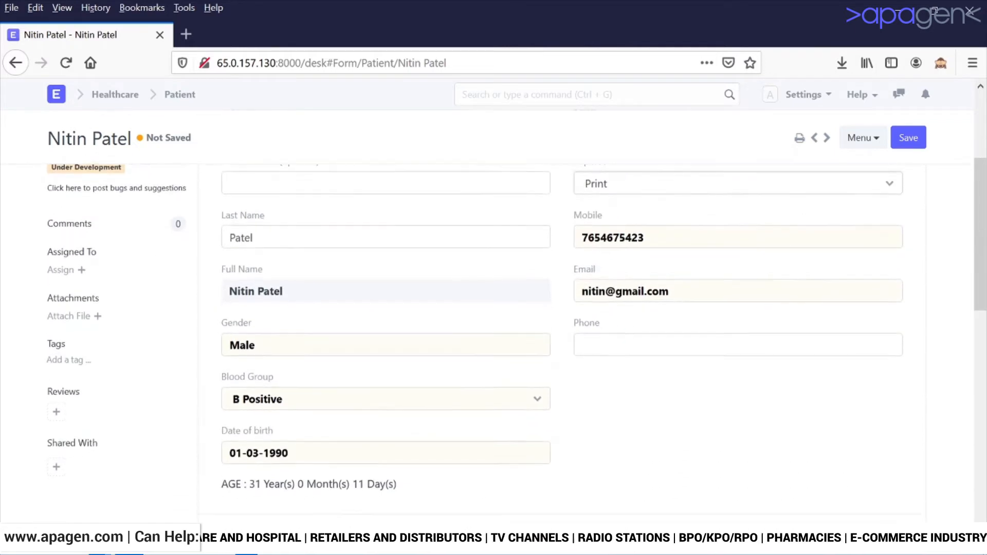
scroll(593, 360, up, 3)
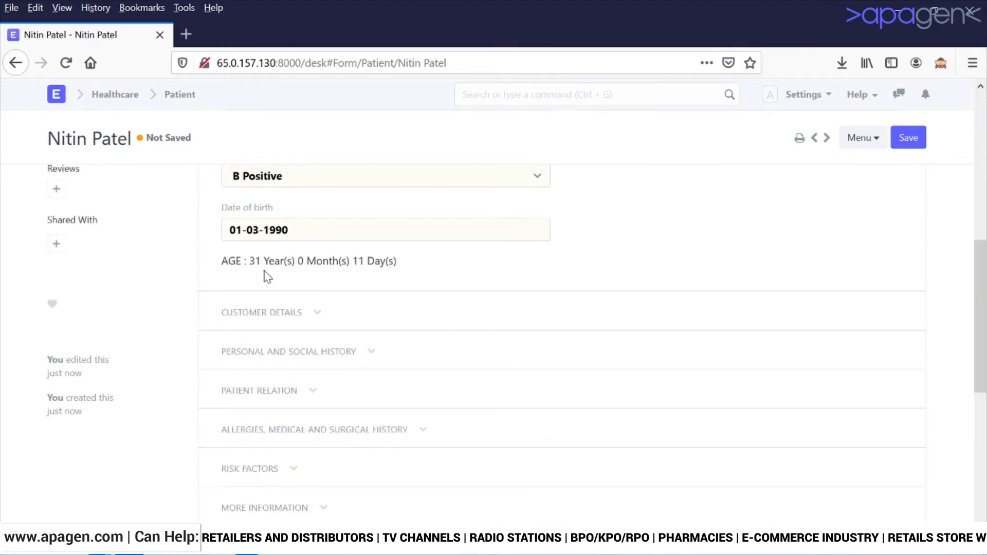
drag(255, 262, 507, 267)
In Customer Details, replace the USD billing currency with INR.
scroll(304, 242, down, 2)
click(299, 234)
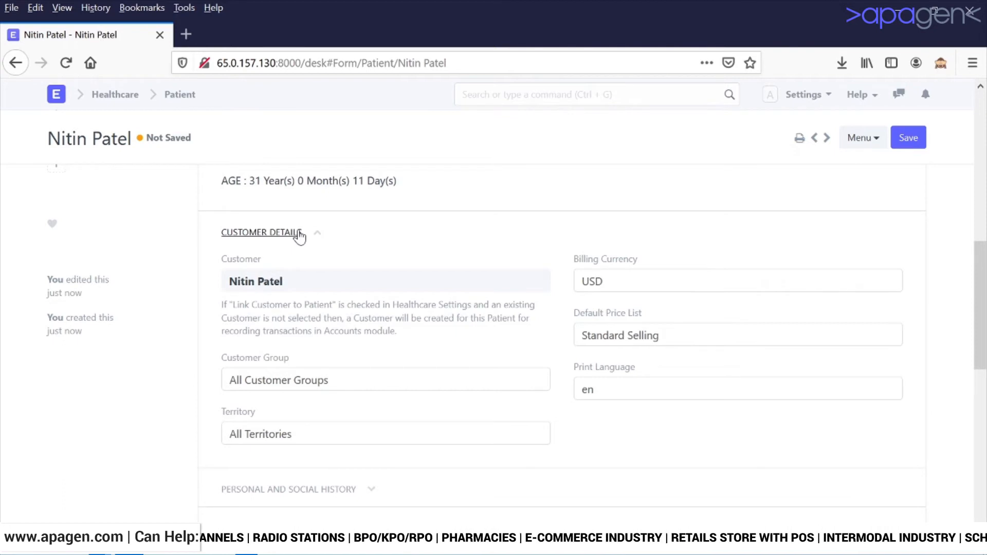
click(763, 282)
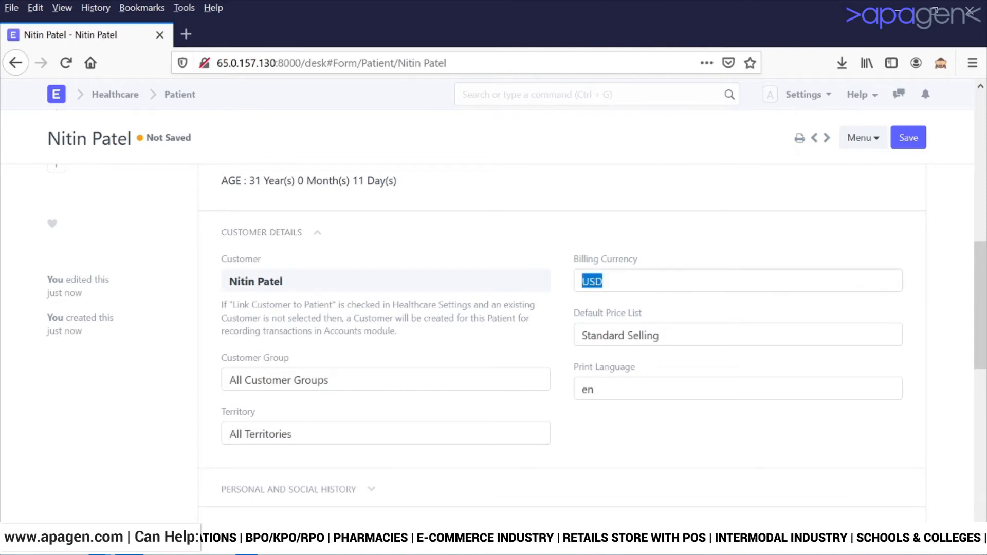
text(INR)
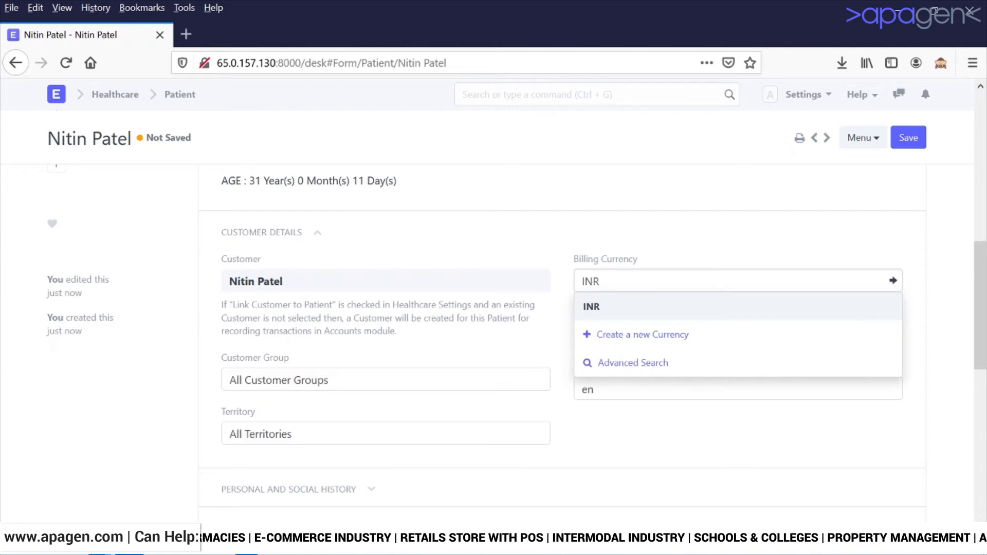
click(605, 311)
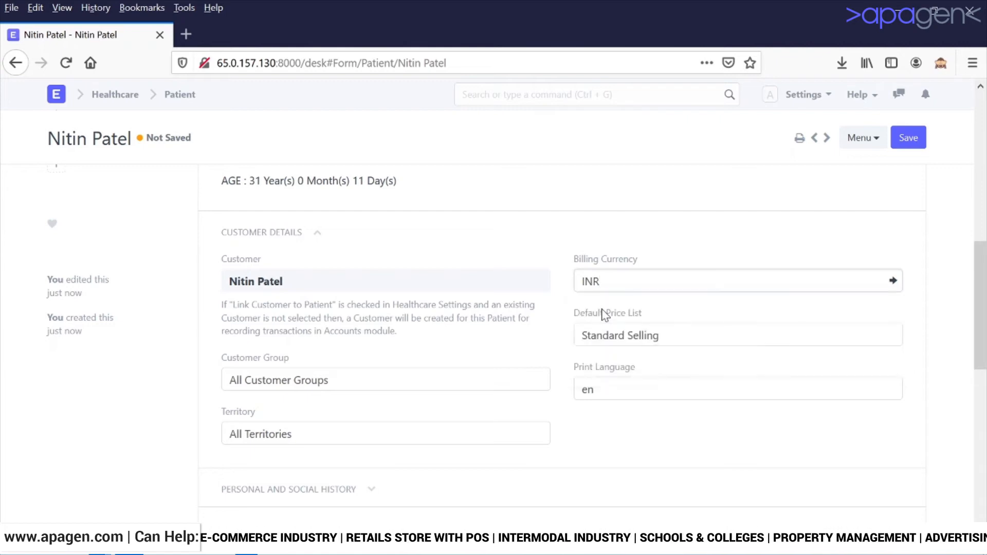
Set the patient's territory to India.
scroll(558, 336, down, 3)
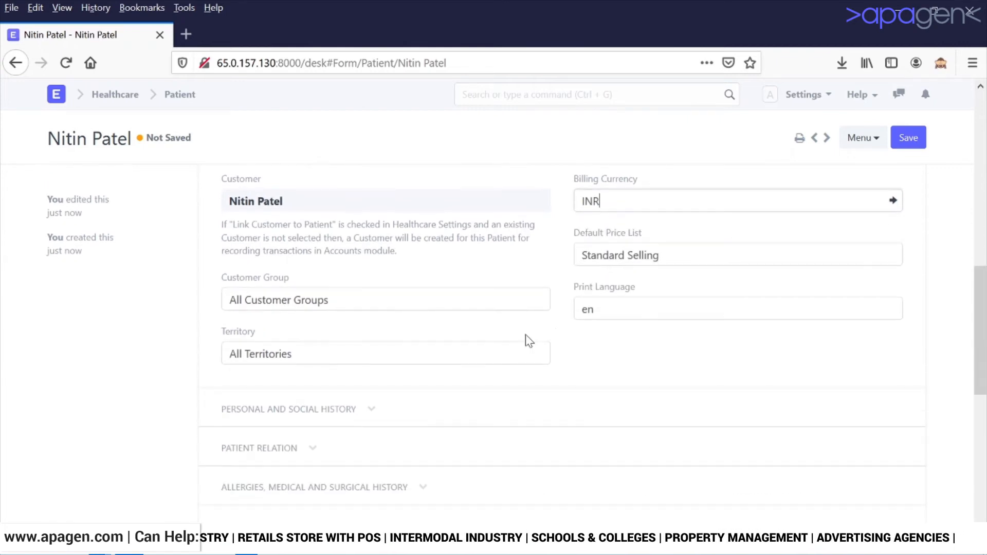
click(309, 273)
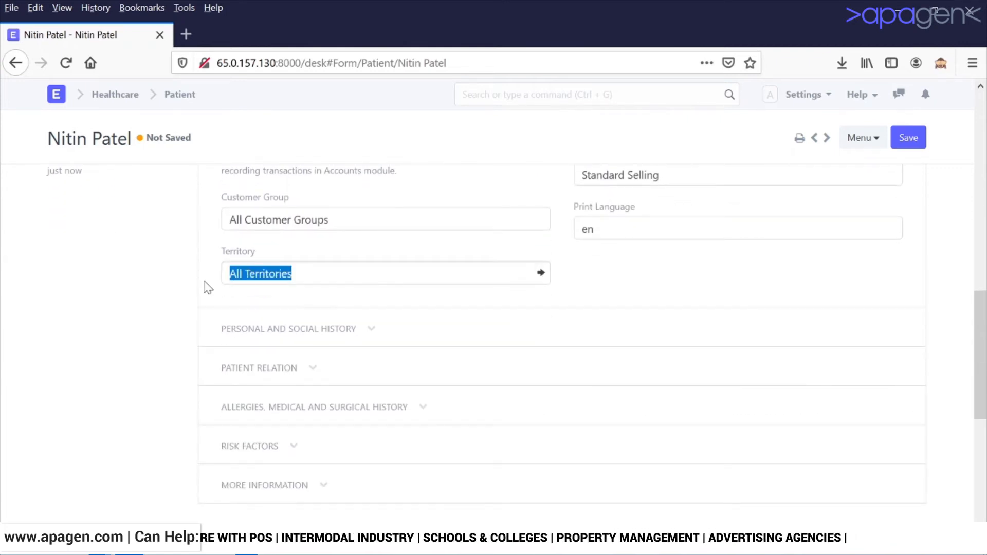
text(IN)
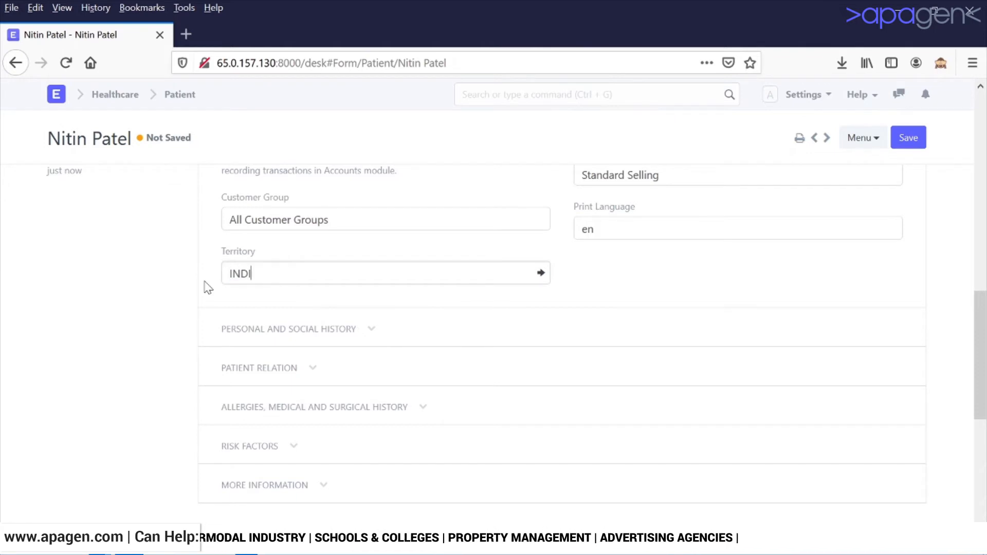
text(DI)
click(236, 302)
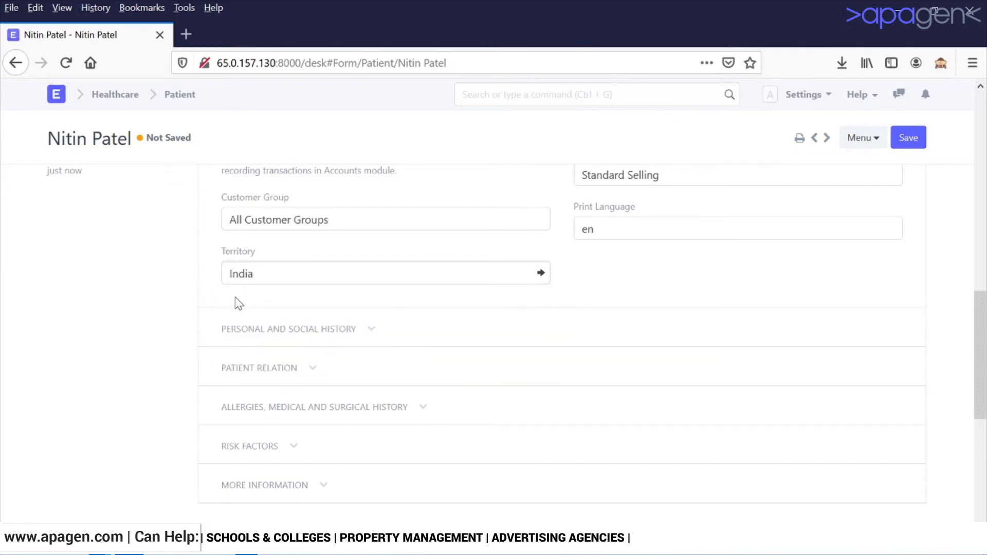
click(267, 333)
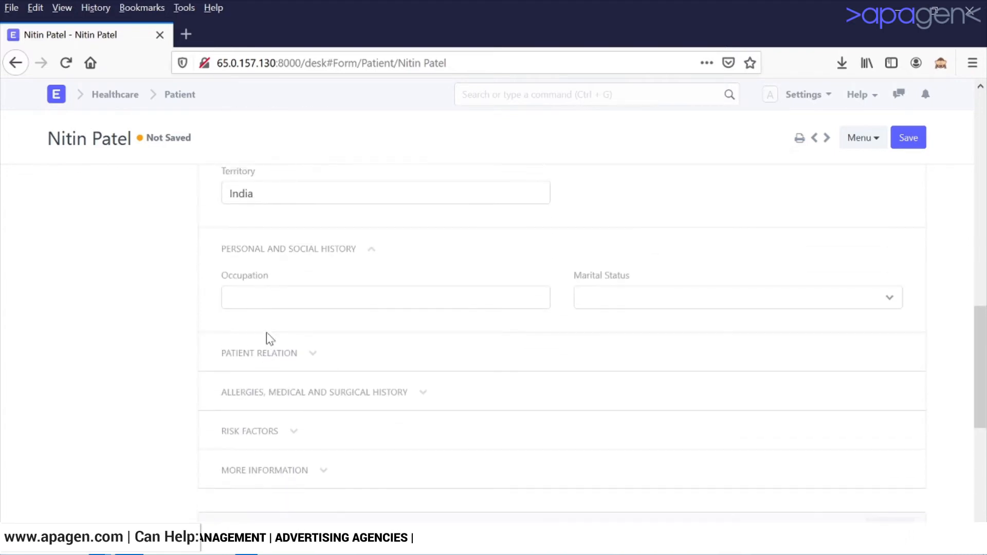
Set marital status to Married and expand the Patient Relation and Allergies/Medical History sections.
click(665, 297)
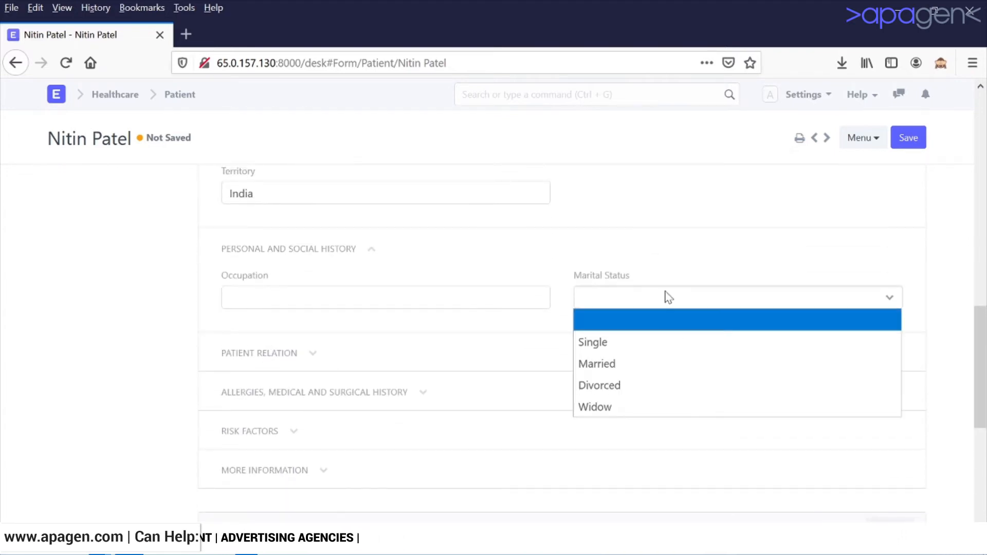
click(649, 365)
click(278, 355)
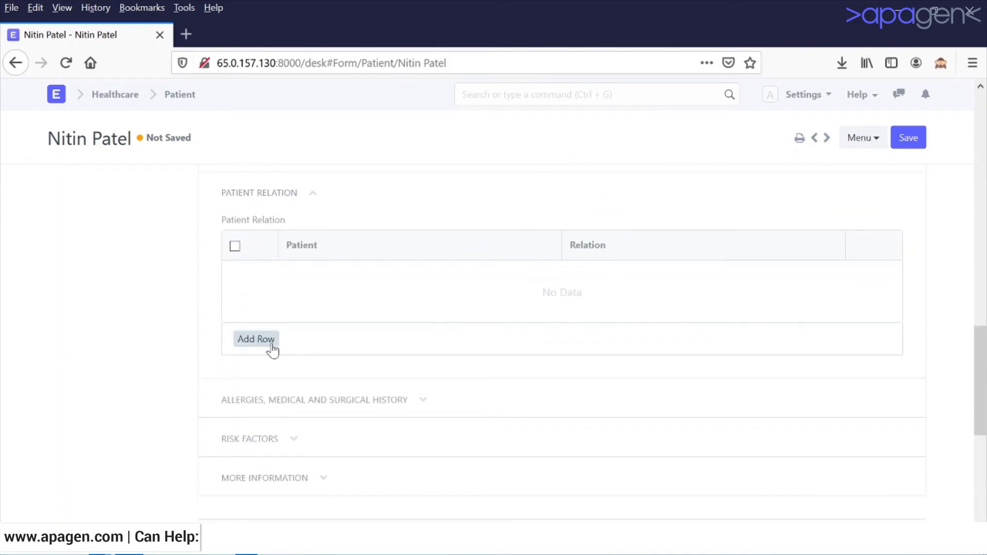
click(280, 401)
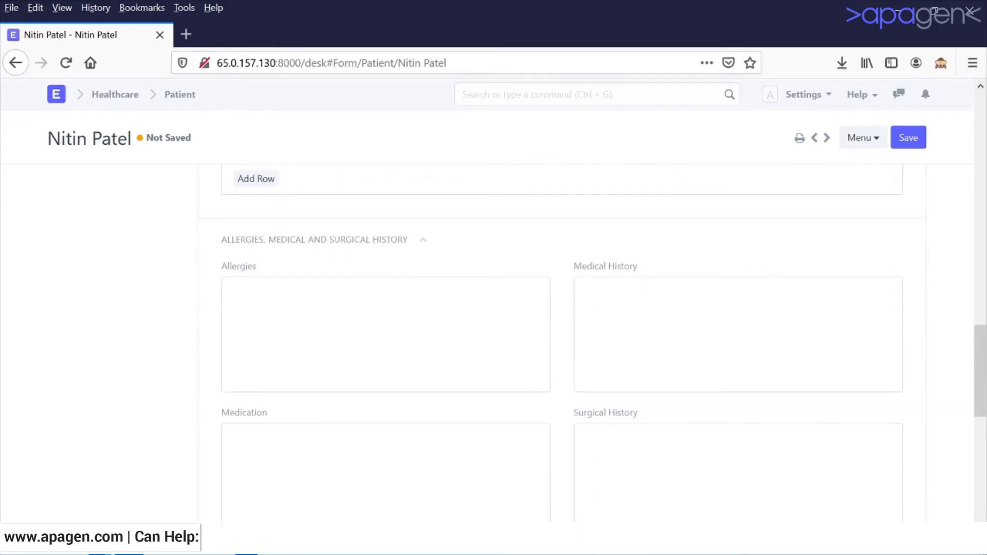
Fill allergies 'ZXSDXCV', medical history 'RFGH' and surgical history 'RFTGHJ'.
click(230, 288)
text(ZX)
text(SDXCV)
key(Tab)
text(RFGH)
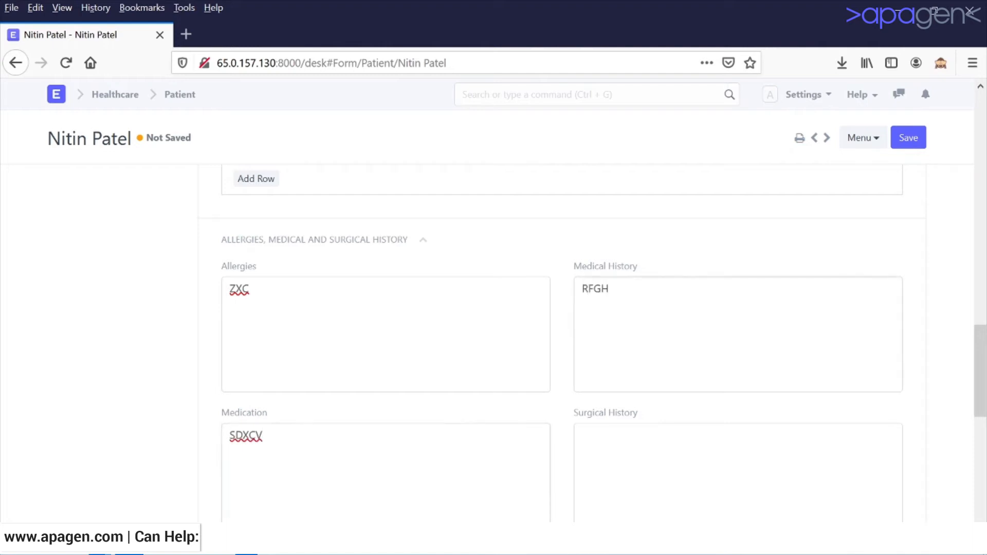
key(Tab)
text(RFTGHJ)
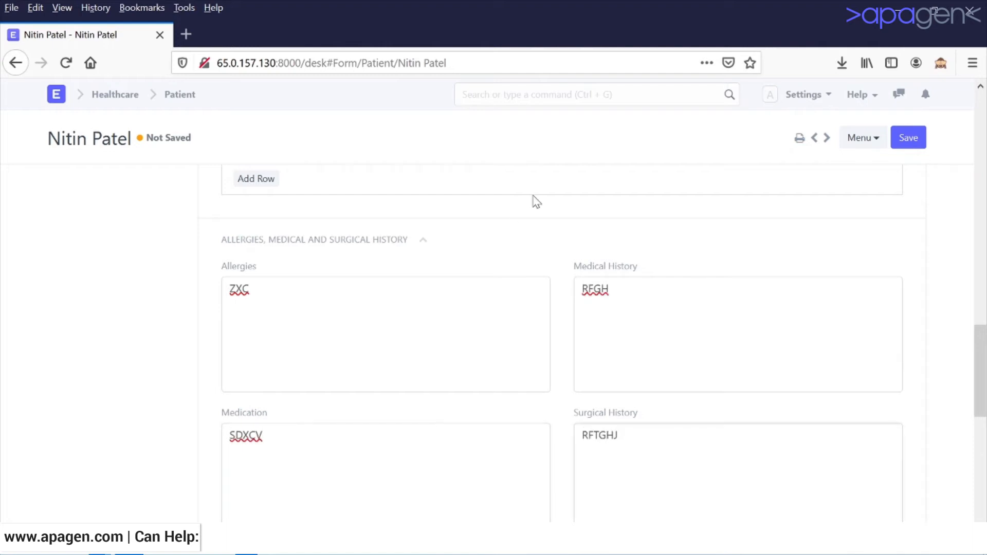
Expand the Risk Factors and More Information sections of the patient form.
scroll(536, 201, down, 5)
click(269, 346)
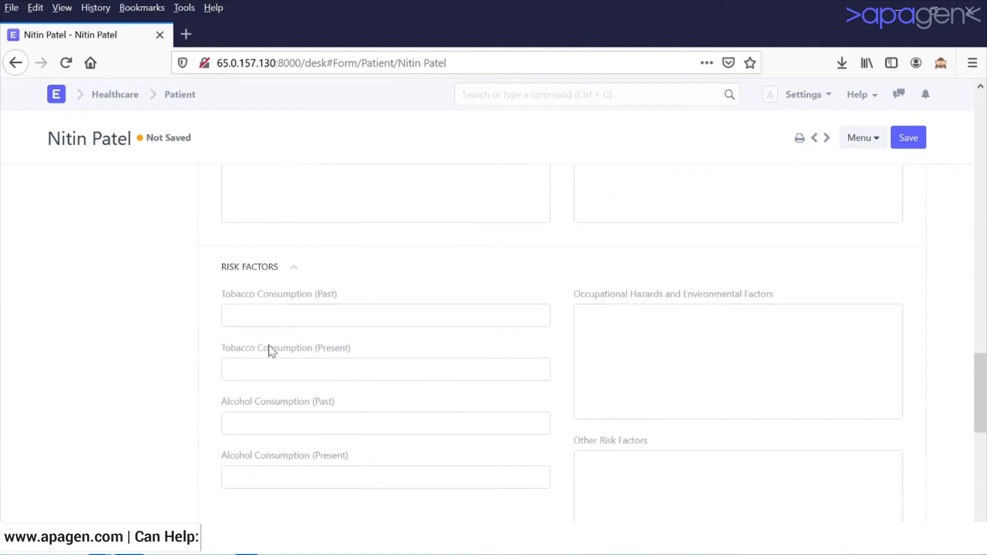
scroll(276, 358, down, 3)
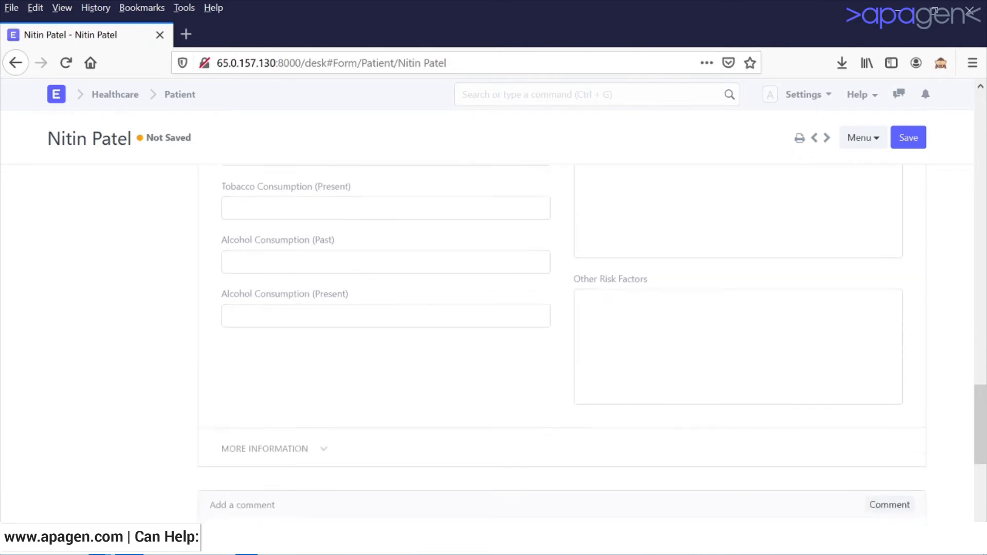
click(284, 375)
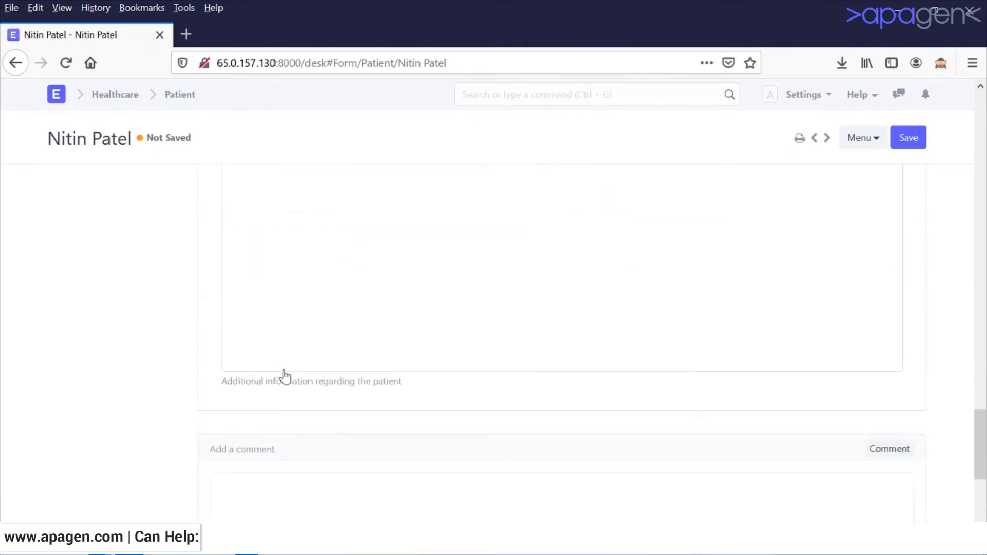
scroll(285, 376, up, 20)
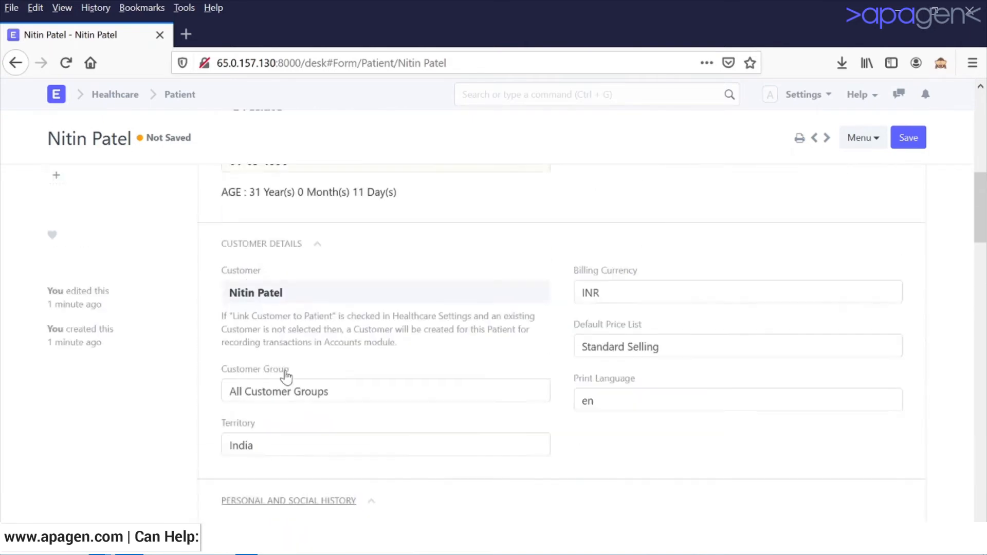
Save the patient record and review the saved form, highlighting its Disabled status.
click(906, 143)
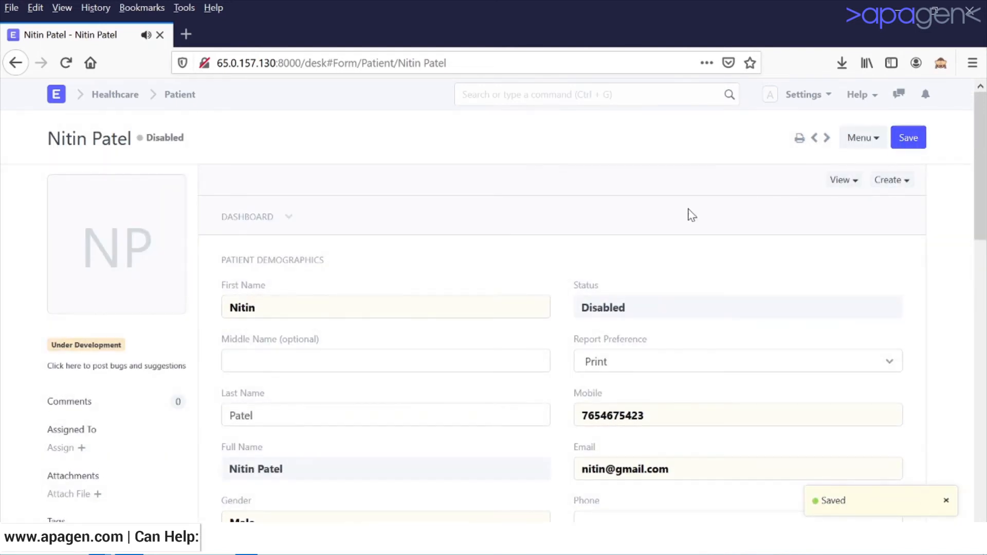
click(265, 219)
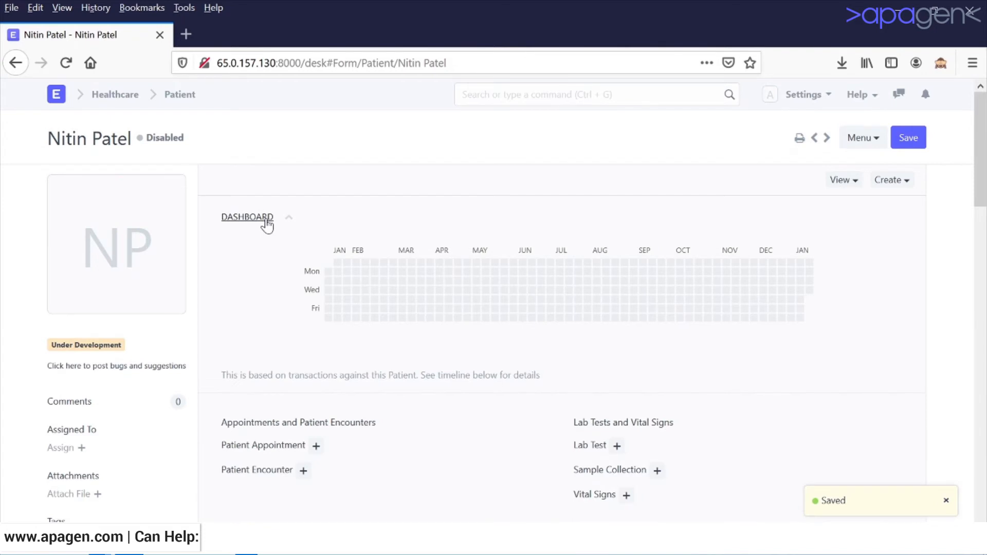
click(267, 225)
scroll(281, 242, down, 5)
scroll(283, 248, up, 3)
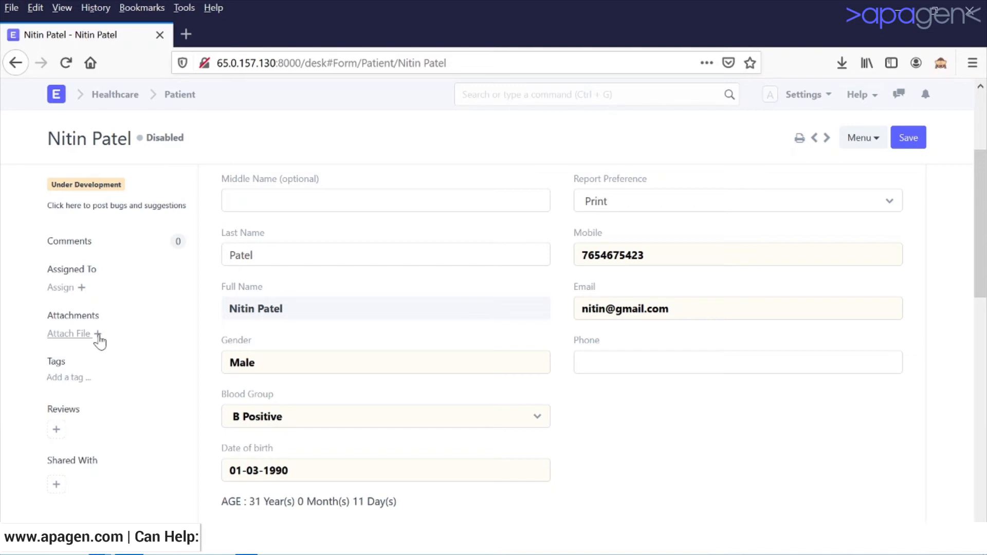
scroll(565, 334, up, 3)
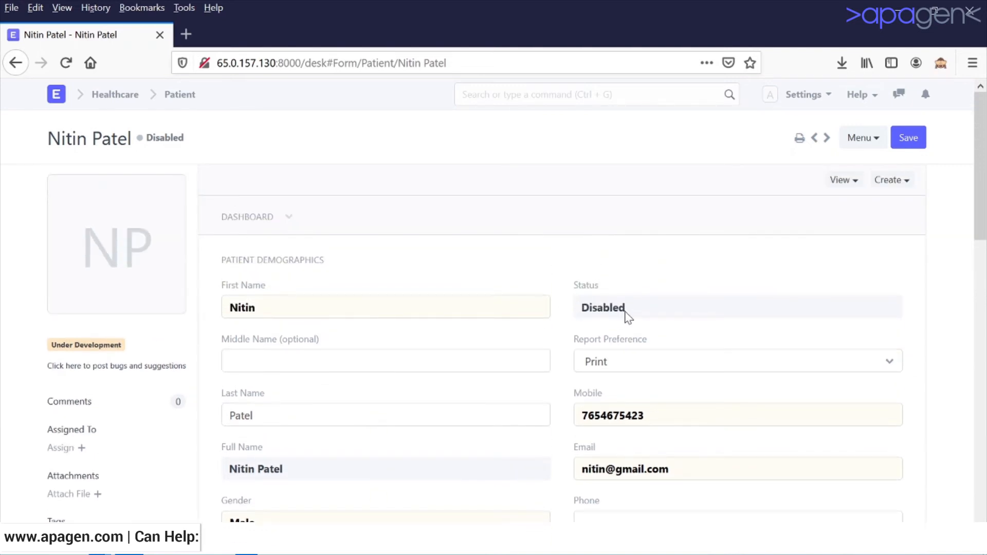
drag(630, 308, 569, 313)
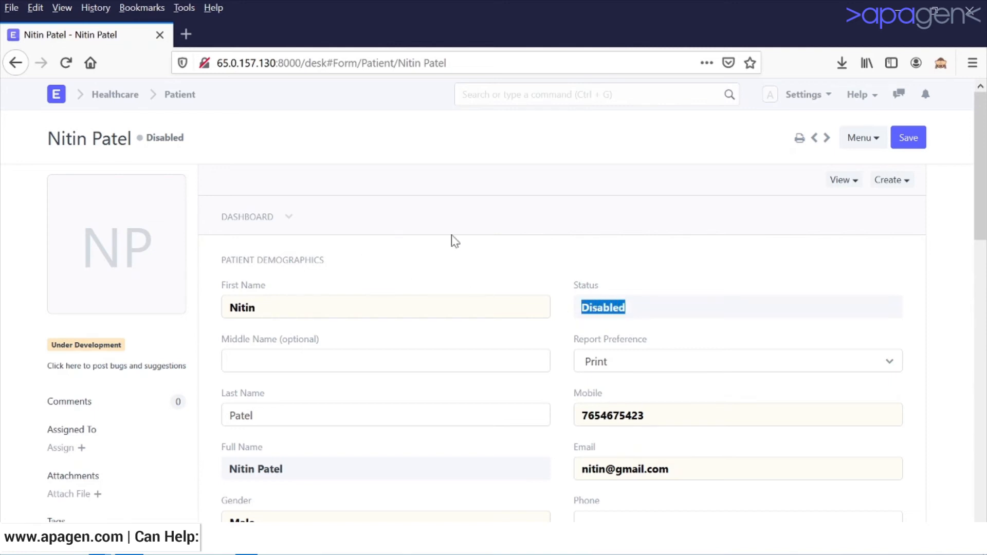
click(897, 182)
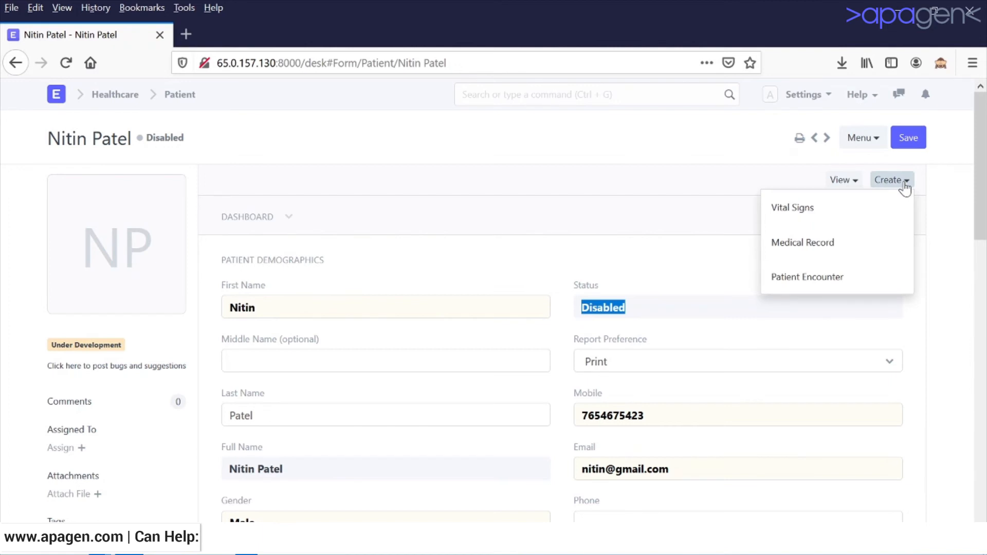
click(761, 172)
click(839, 182)
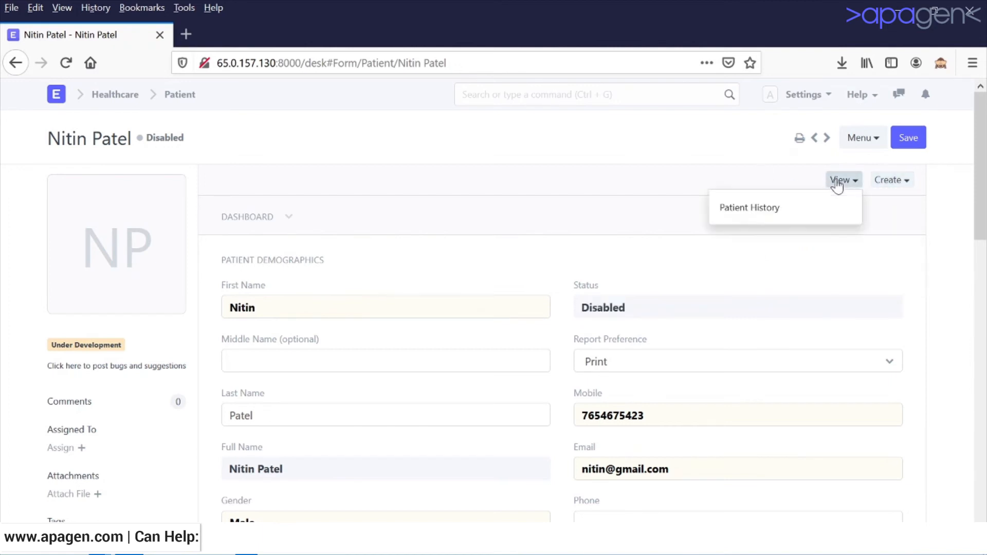
click(658, 148)
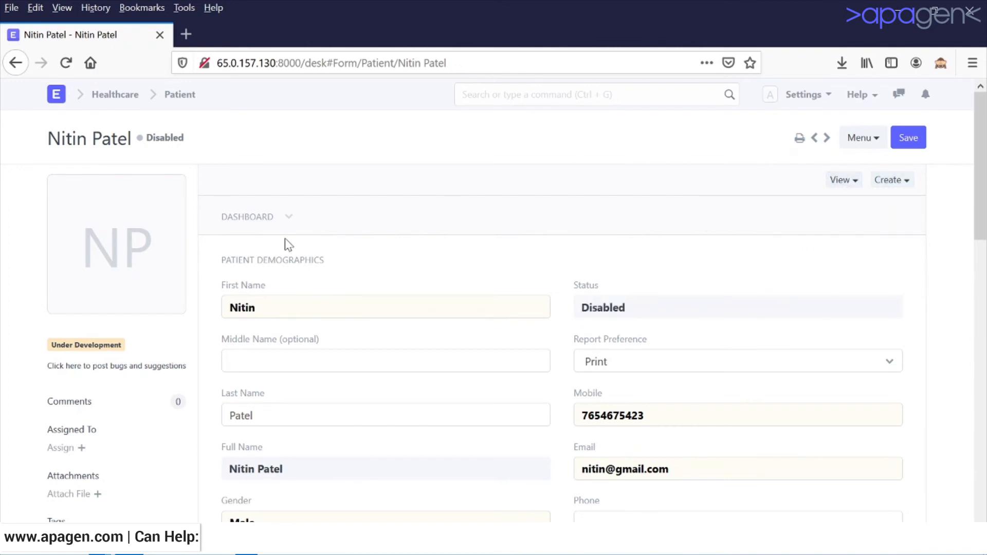
scroll(285, 238, down, 3)
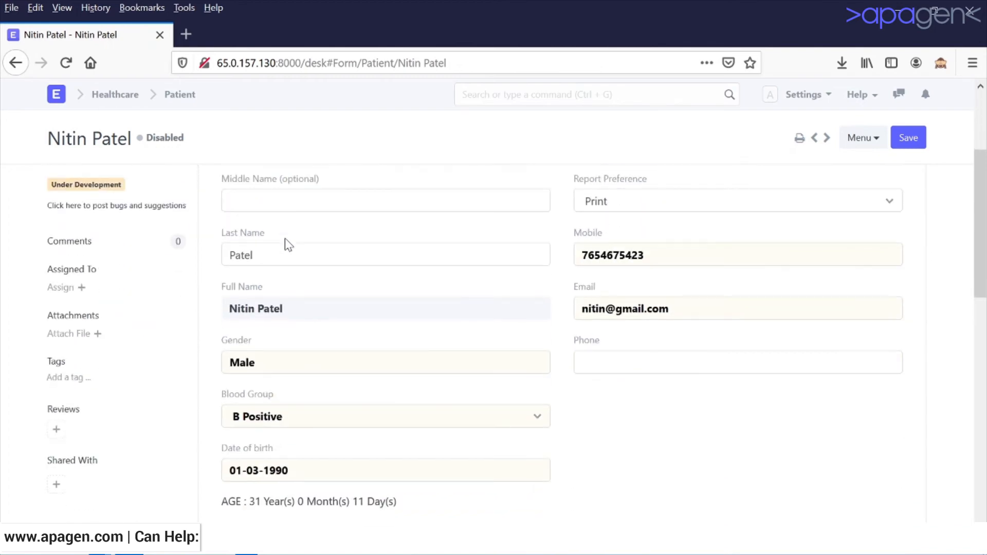
scroll(285, 239, up, 3)
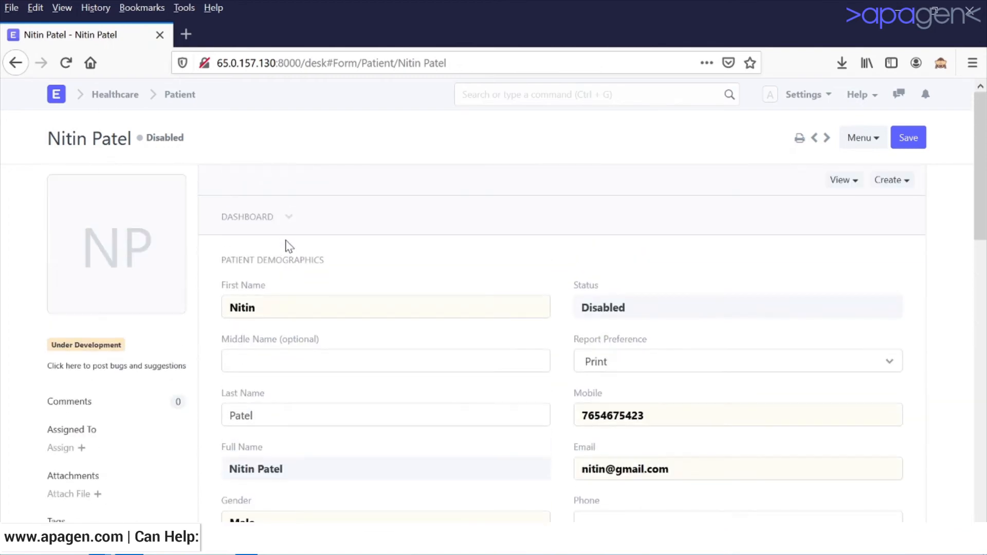
click(116, 149)
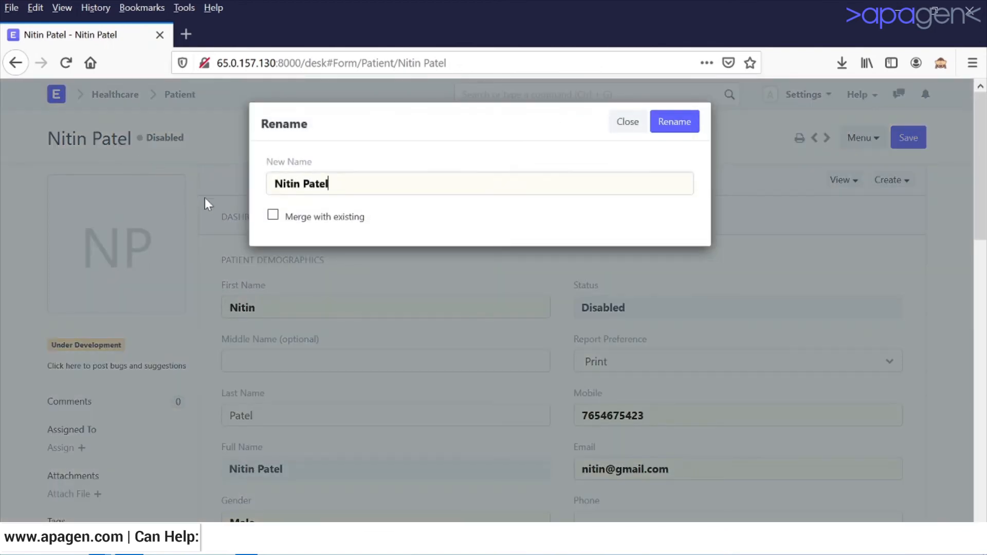
click(629, 122)
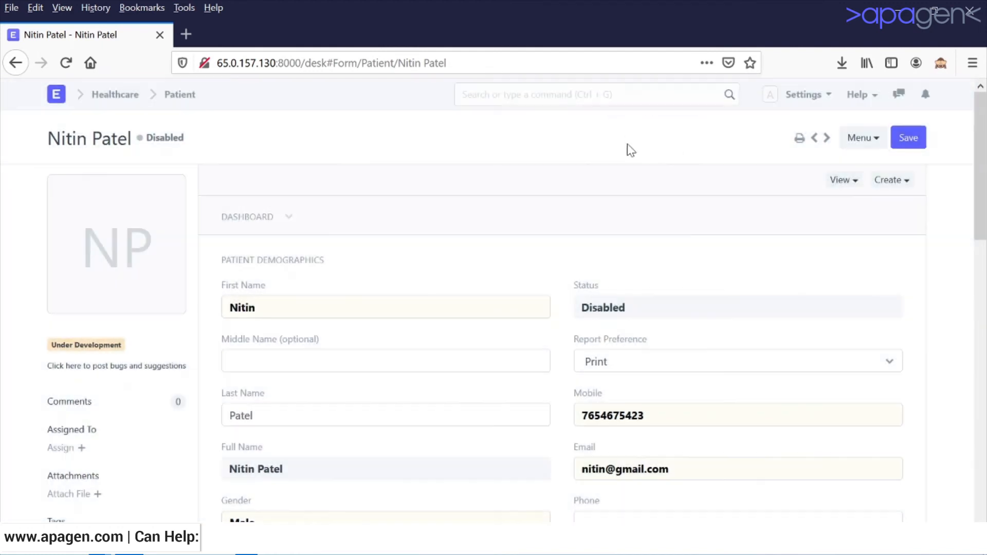
click(908, 138)
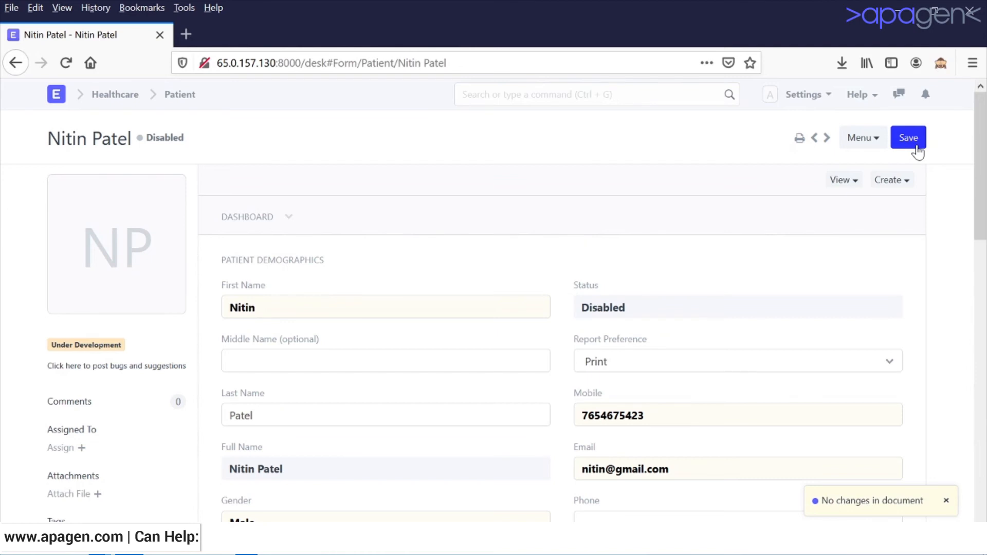
scroll(859, 238, down, 15)
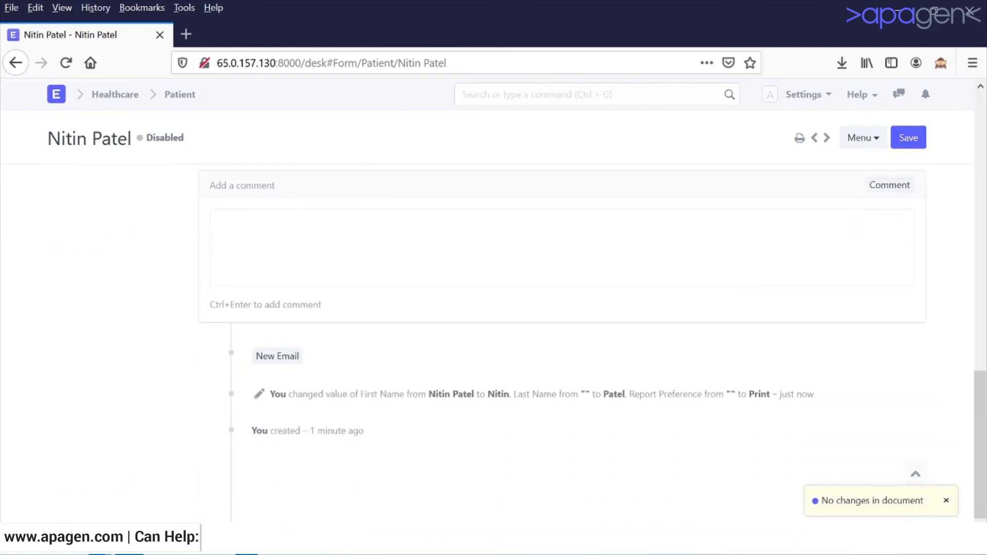
scroll(562, 344, up, 15)
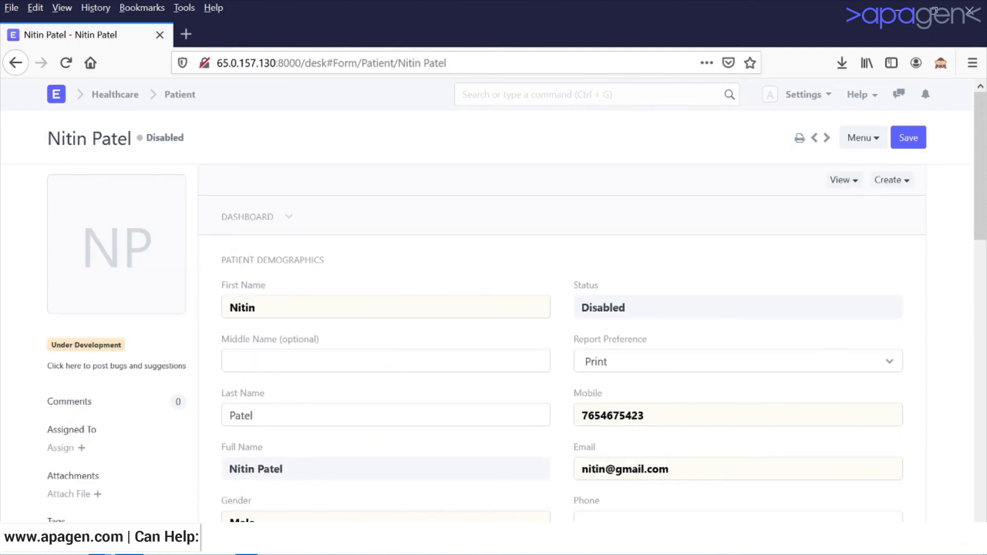
Go to the Patient list, select the patient's row, and inspect the Menu and Actions options.
click(173, 95)
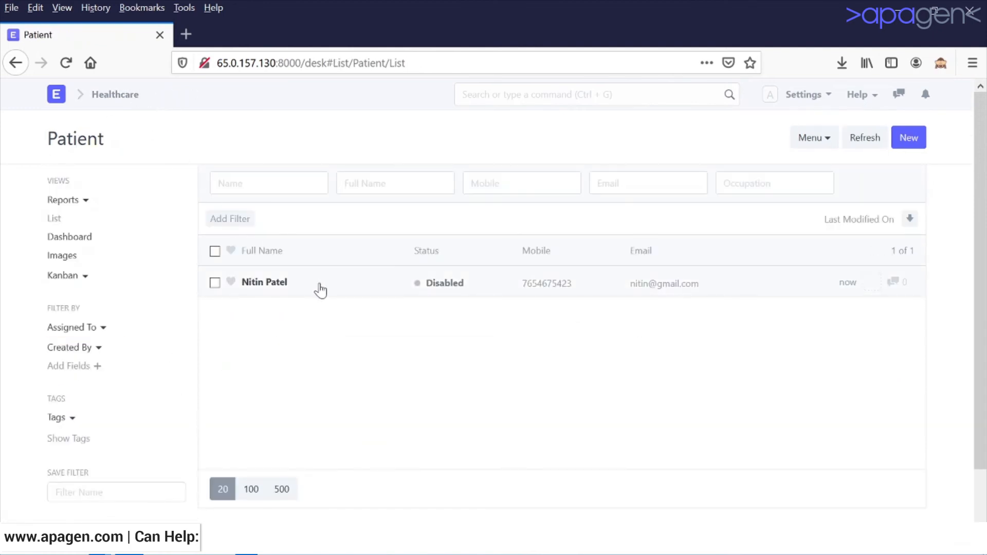
click(215, 283)
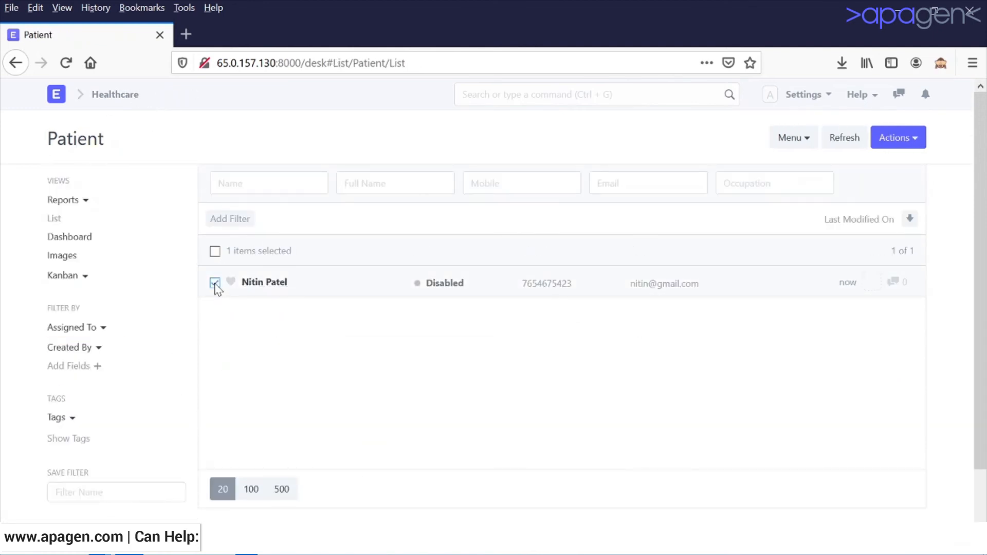
click(808, 140)
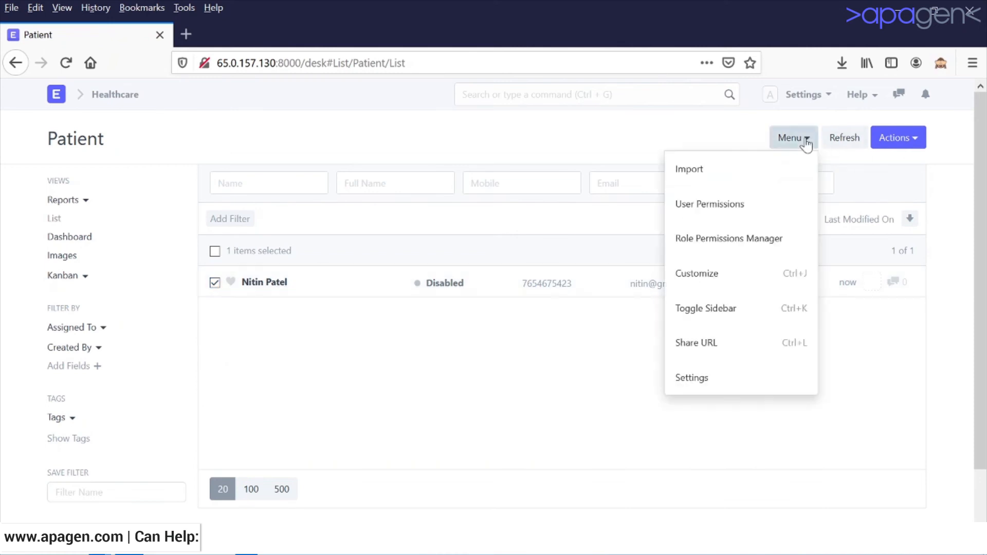
click(897, 145)
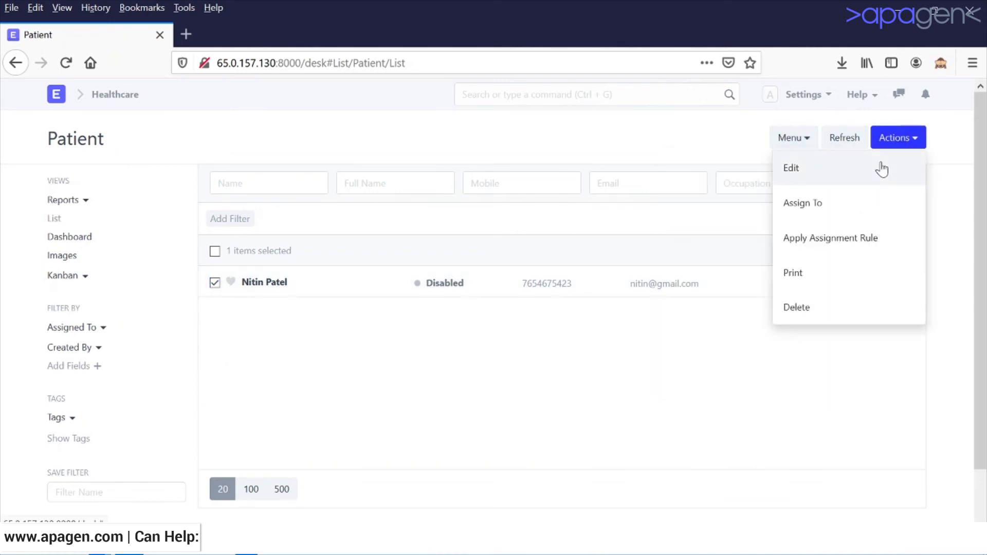
click(675, 151)
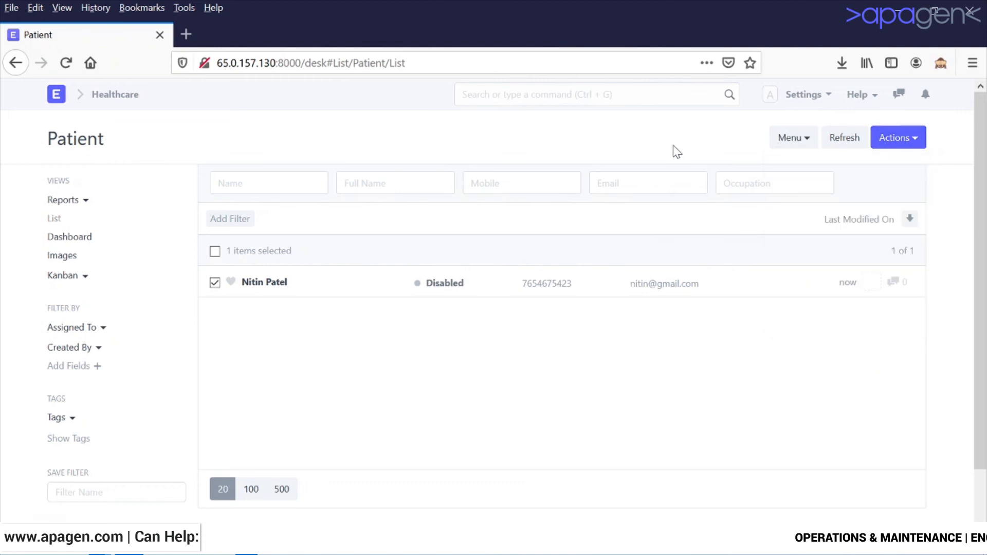